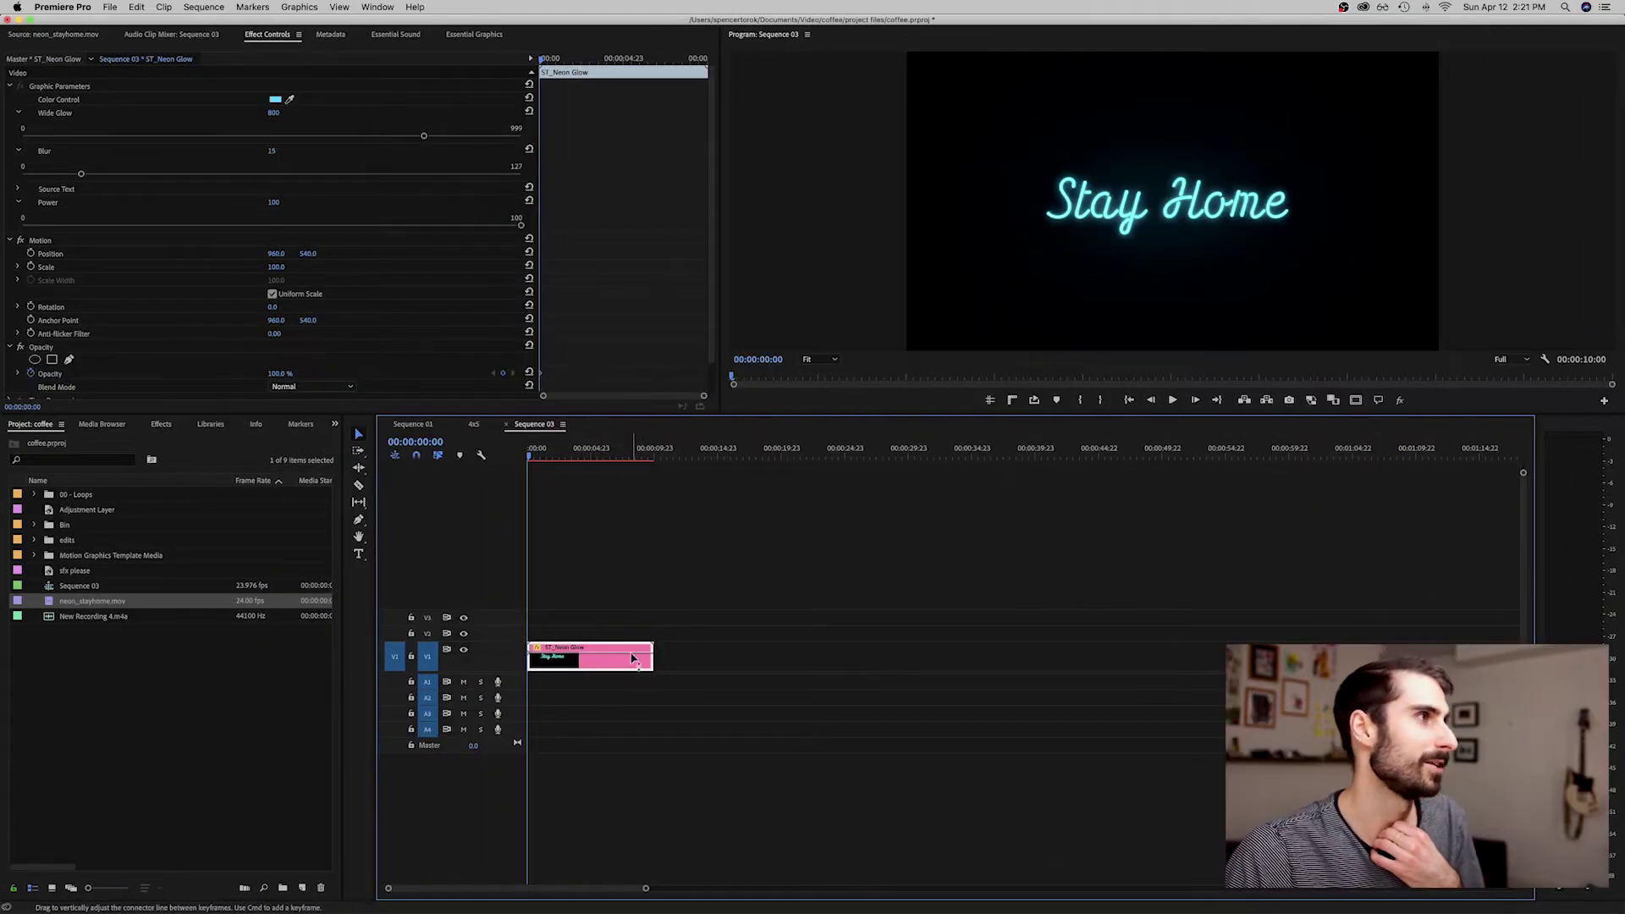
Show the neon title's colour, Wide Glow, Blur, text, font and Power settings in Essential Graphics Edit
{"action": "left_click", "coordinate": [455, 37]}
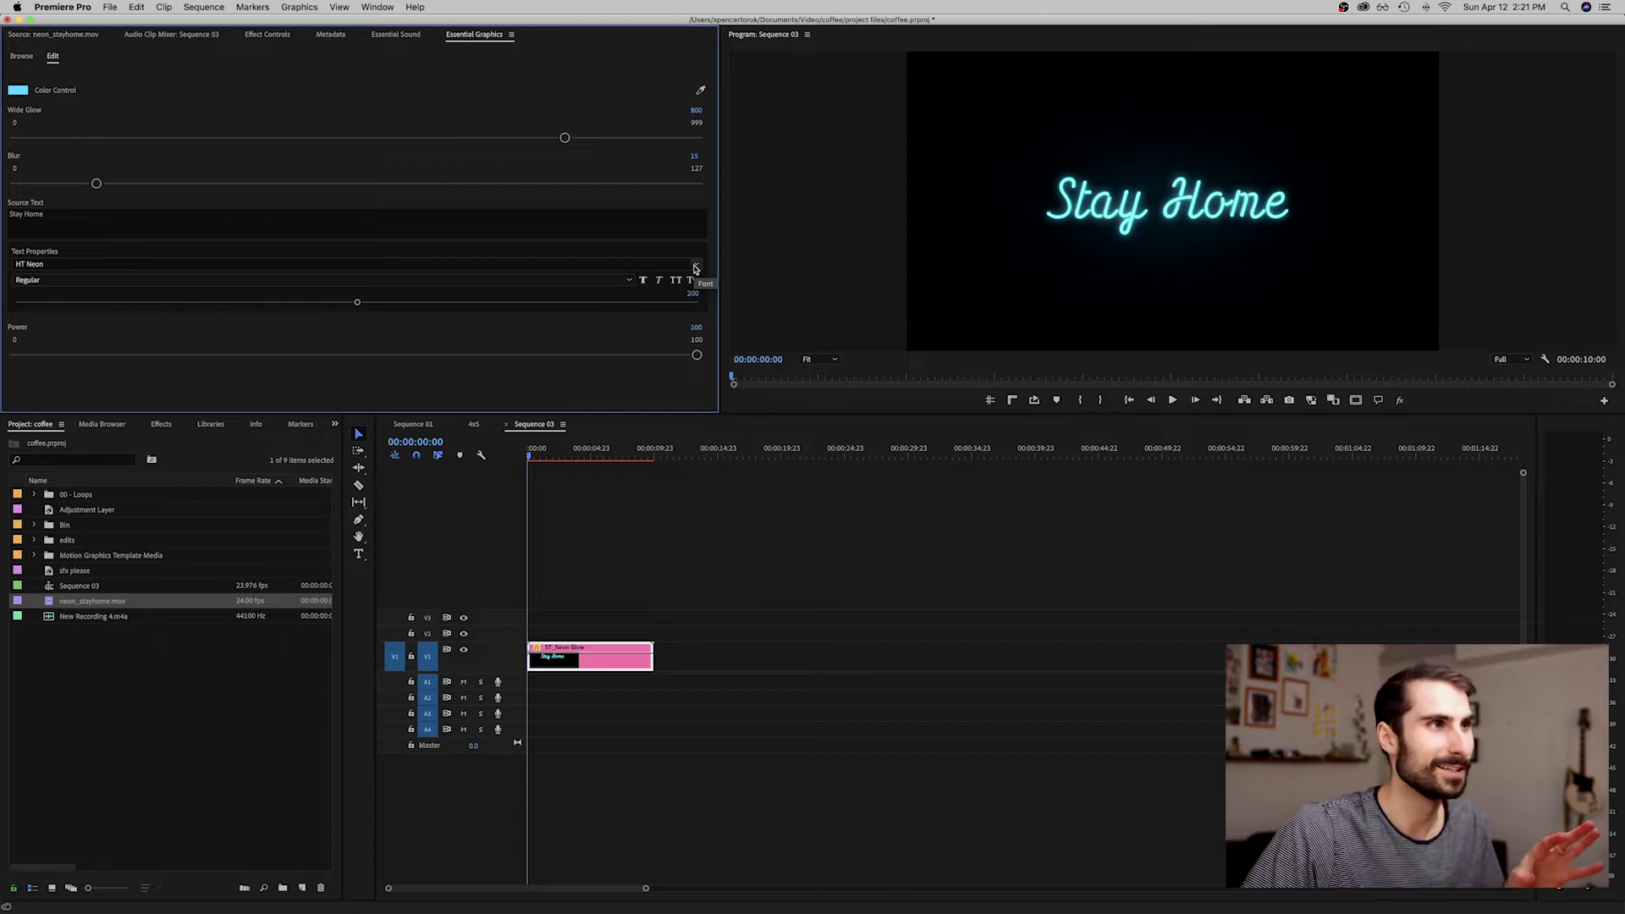
{"action": "left_click", "coordinate": [696, 269]}
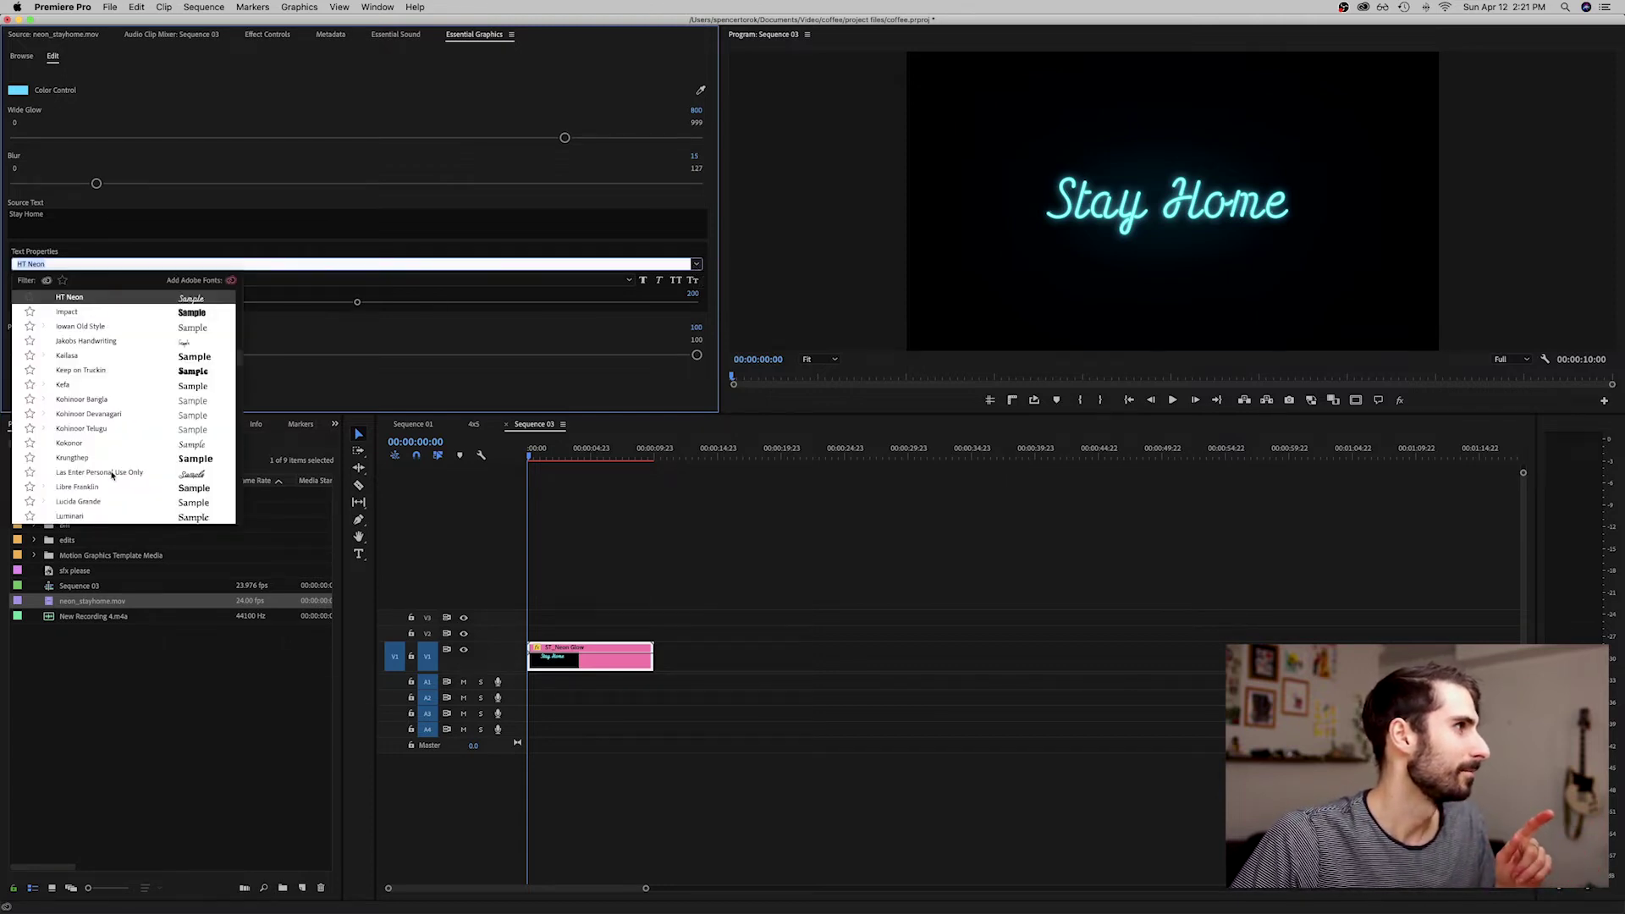
Switch the Stay Home font from HT Neon to Las Enter Personal Use Only
{"action": "left_click", "coordinate": [111, 473]}
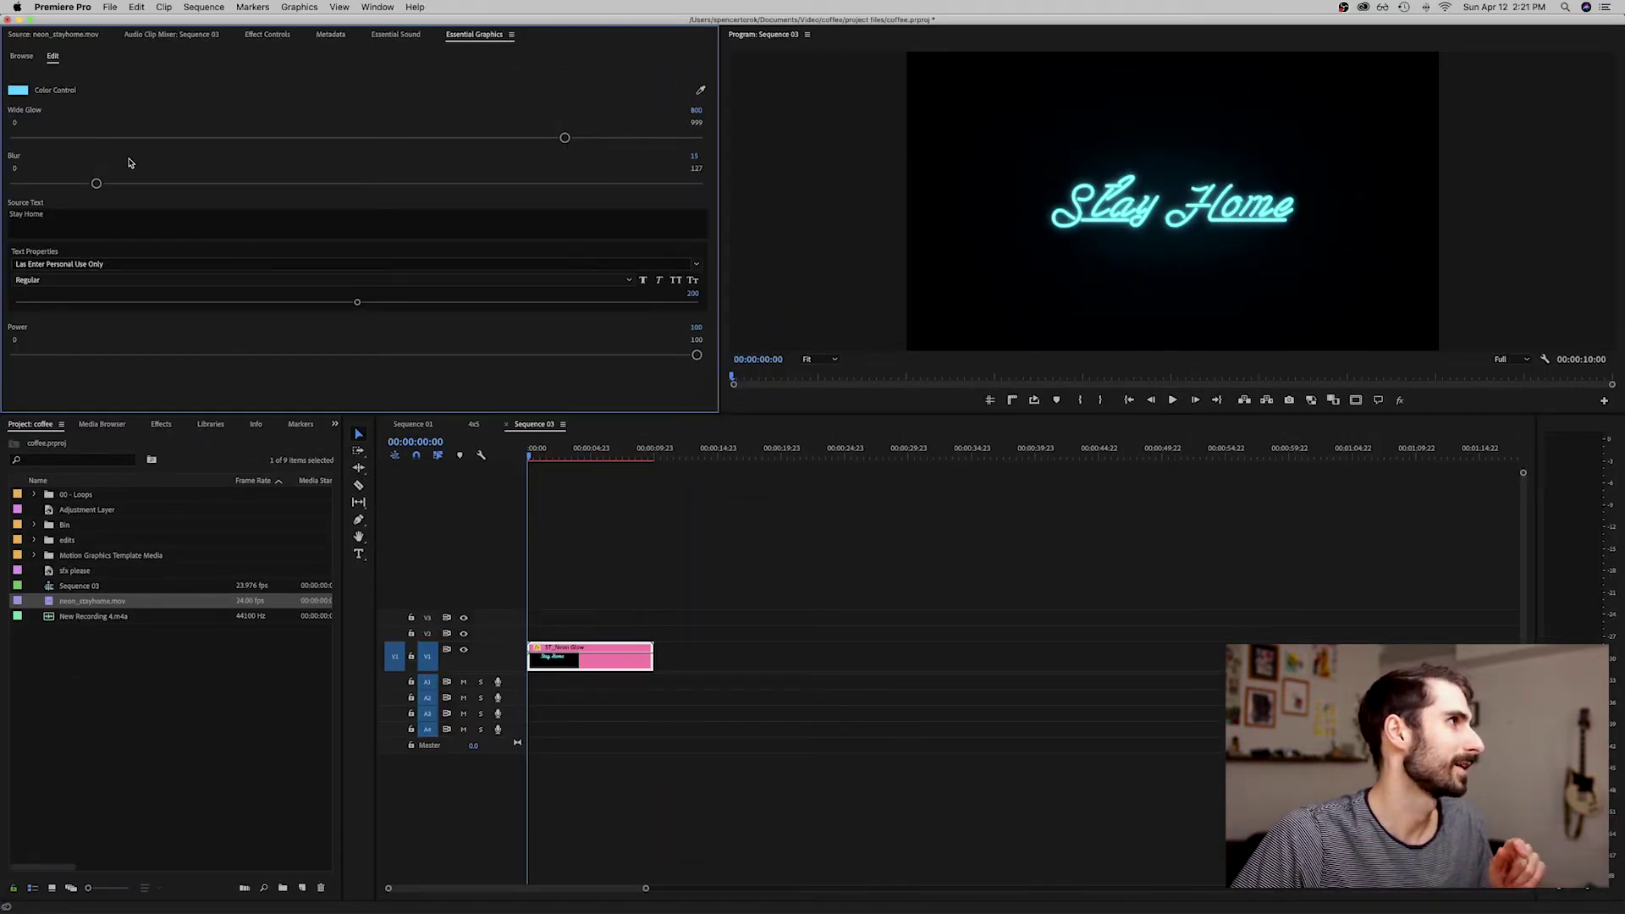
{"action": "left_click", "coordinate": [18, 91]}
Recolour the neon from cyan to a bright purple-magenta
{"action": "left_click", "coordinate": [1155, 465]}
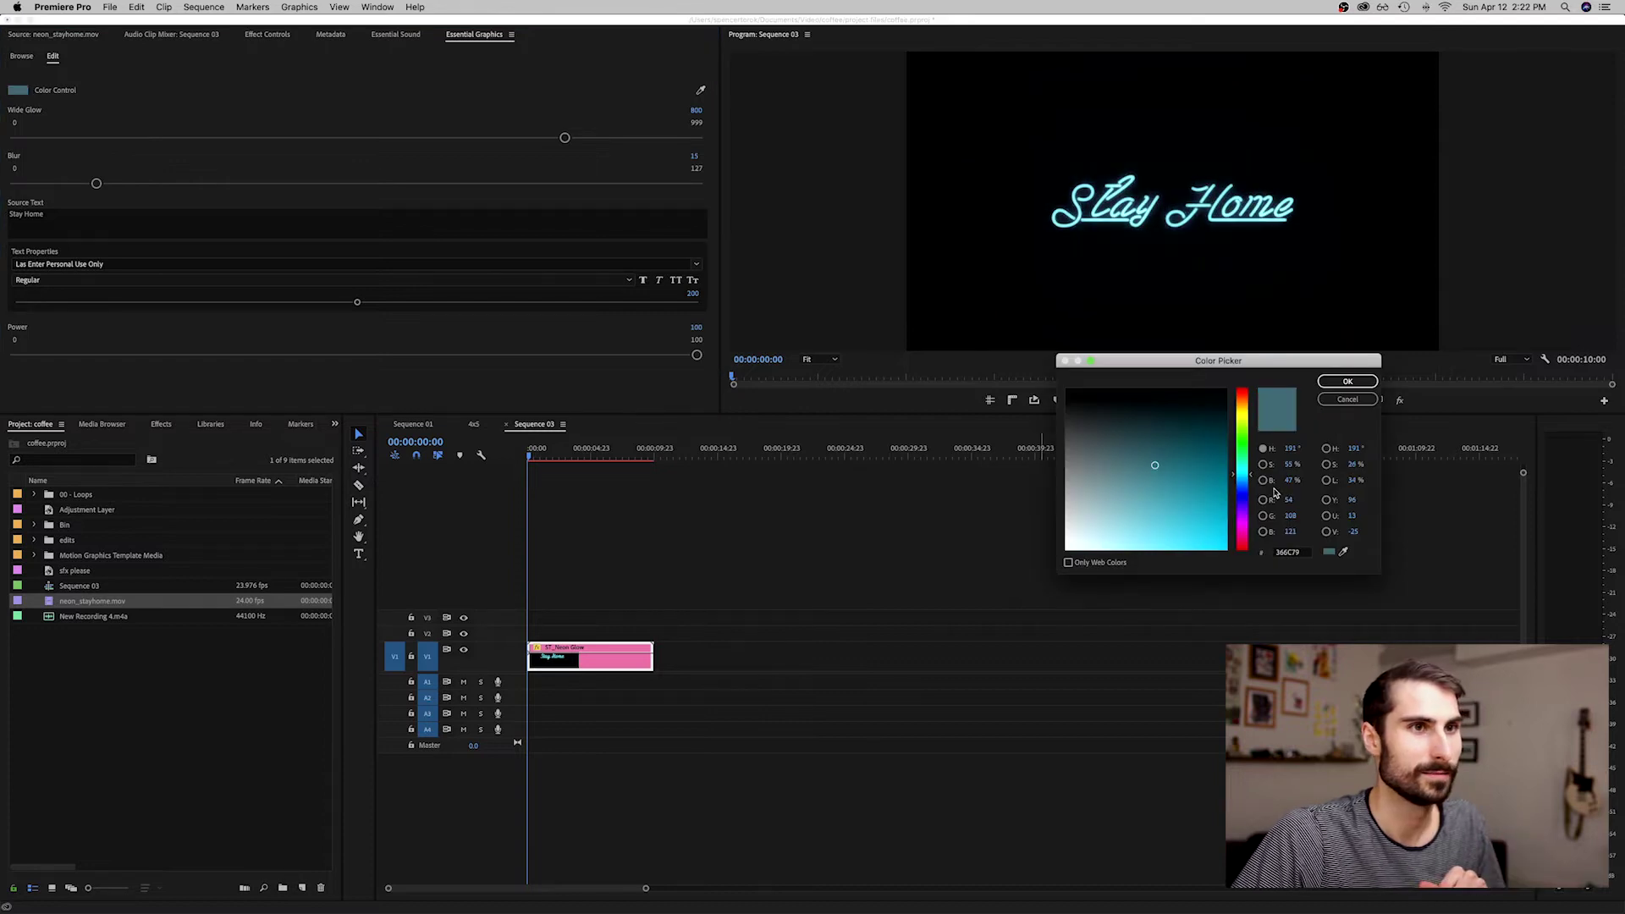
{"action": "left_click_drag", "start_coordinate": [1251, 512], "coordinate": [1215, 521]}
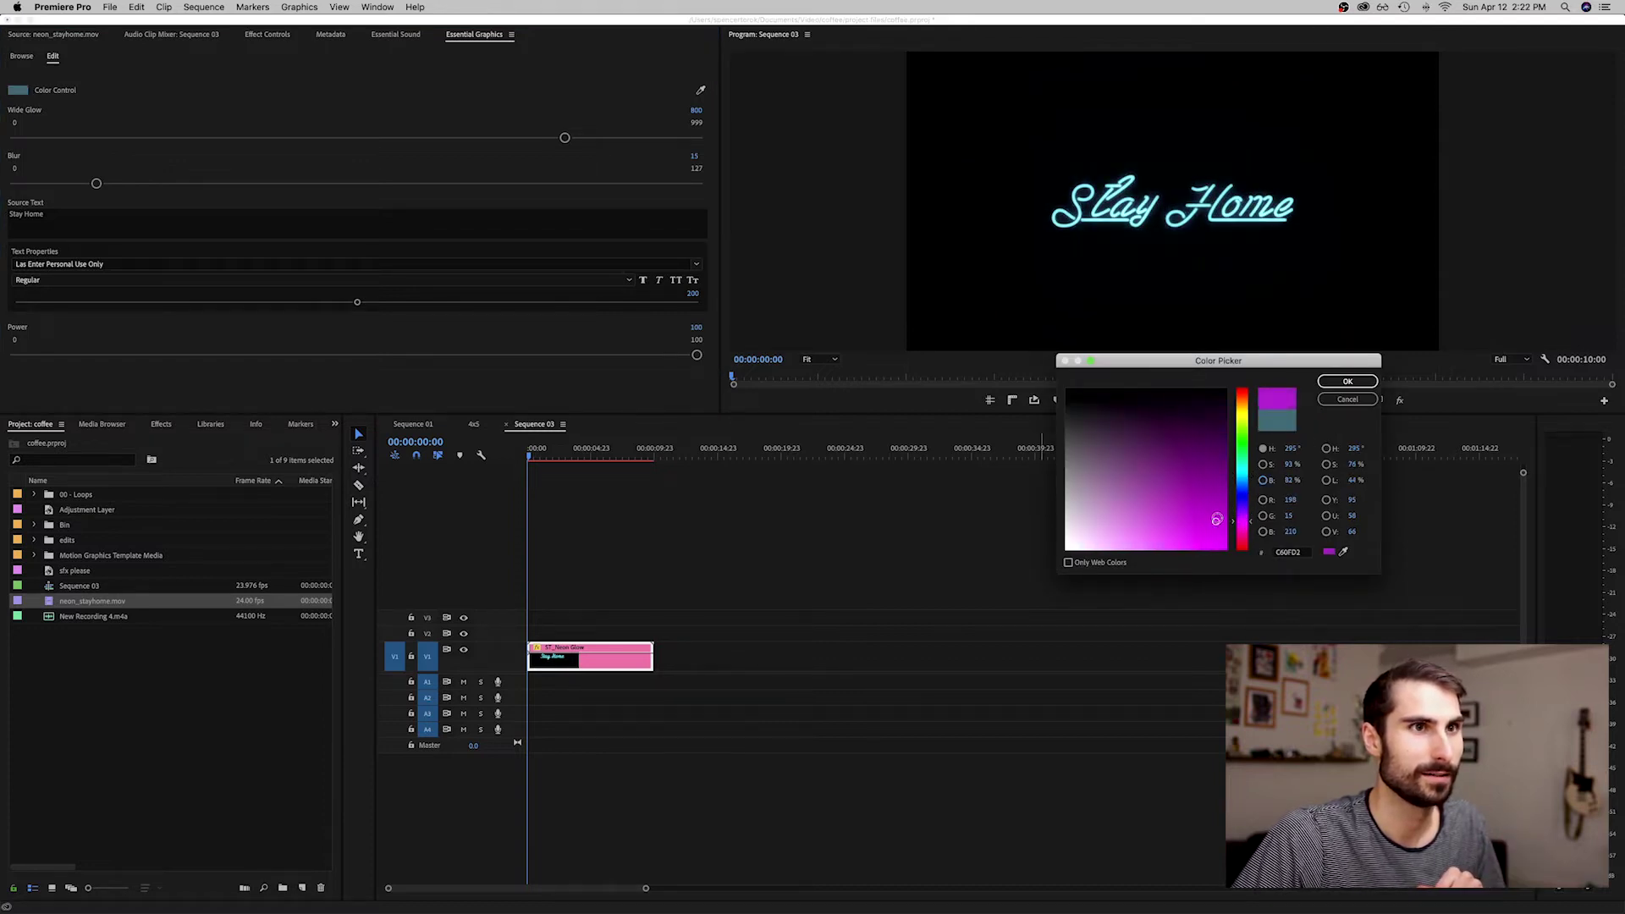
{"action": "left_click", "coordinate": [1345, 383]}
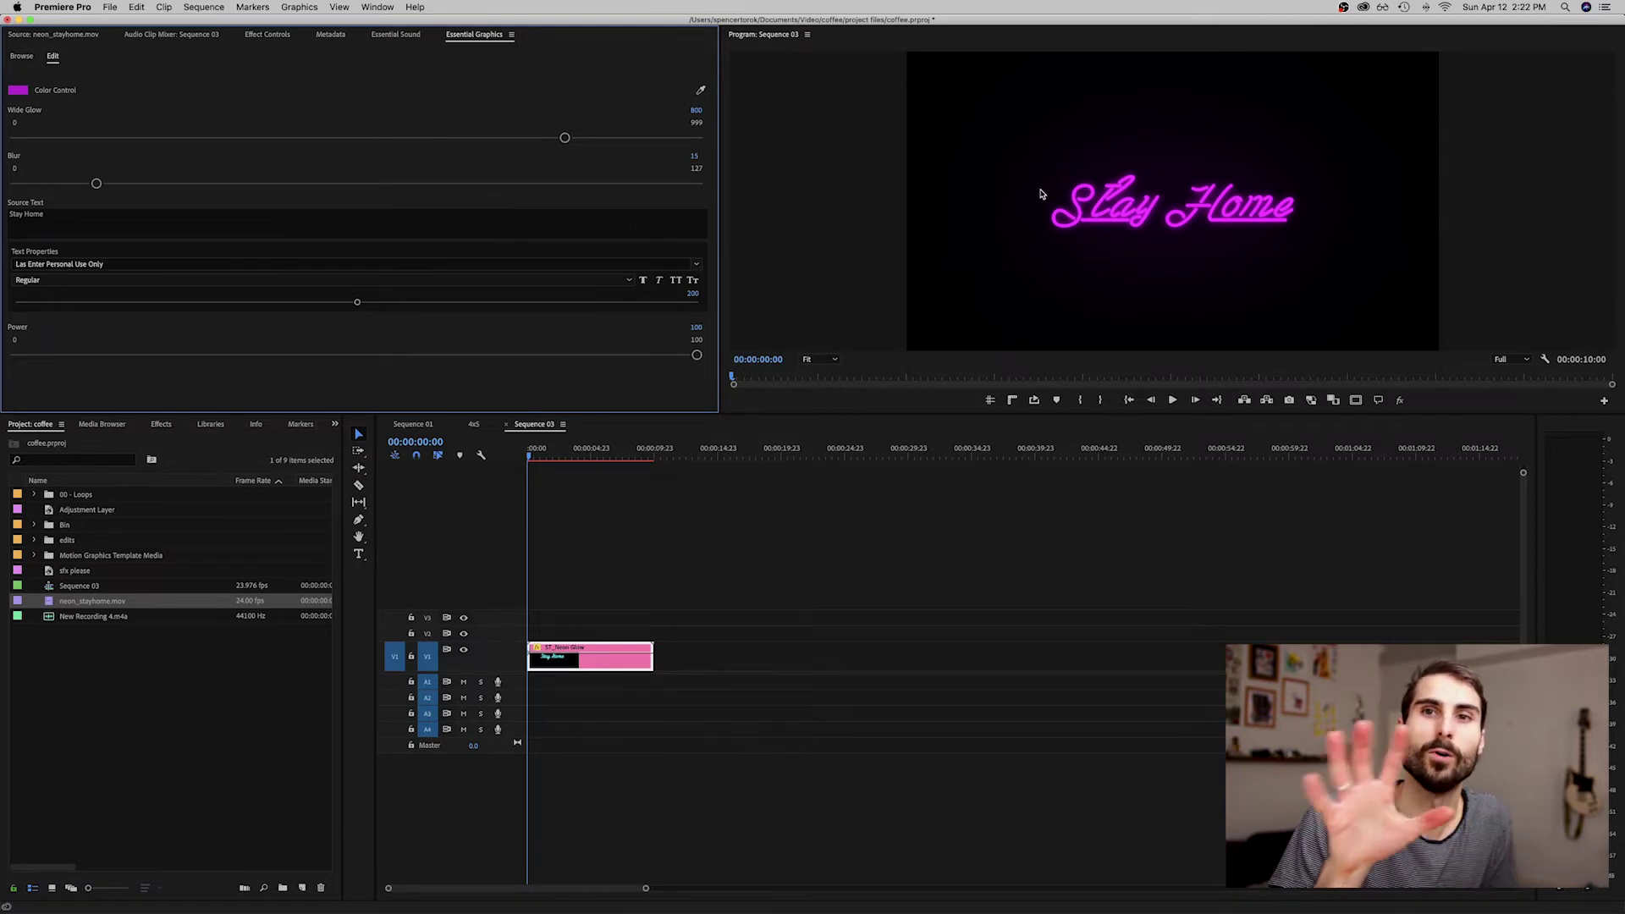
Try out the glow sliders and settle on Wide Glow 800, Blur 15 and Power 100
{"action": "left_click_drag", "start_coordinate": [564, 137], "coordinate": [703, 138]}
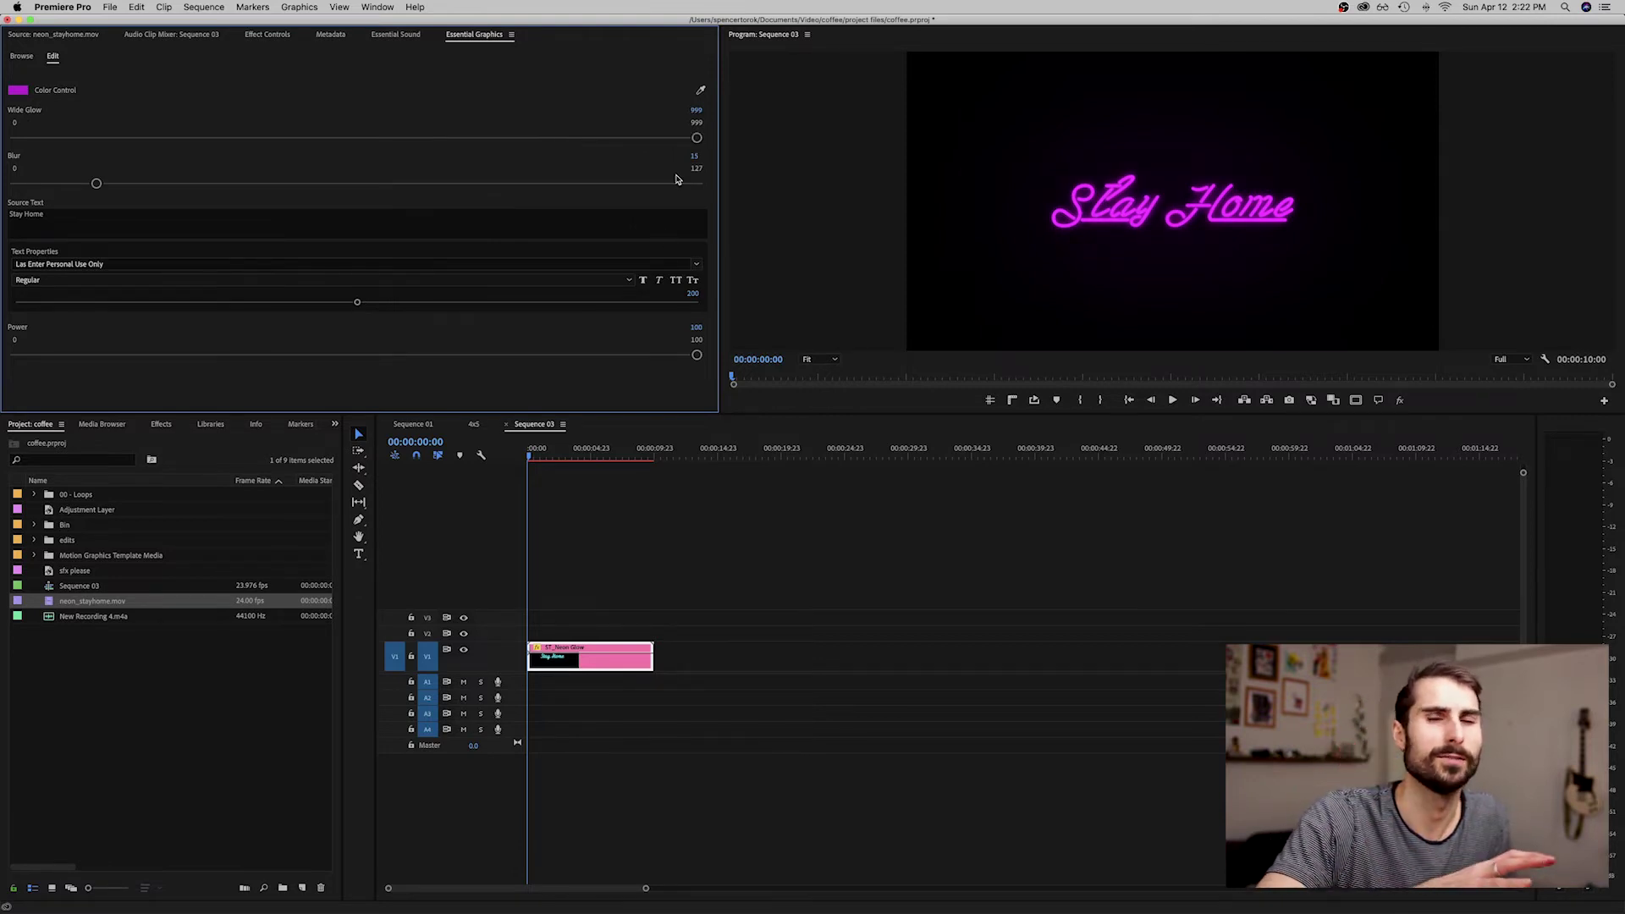
{"action": "left_click_drag", "start_coordinate": [696, 138], "coordinate": [37, 146]}
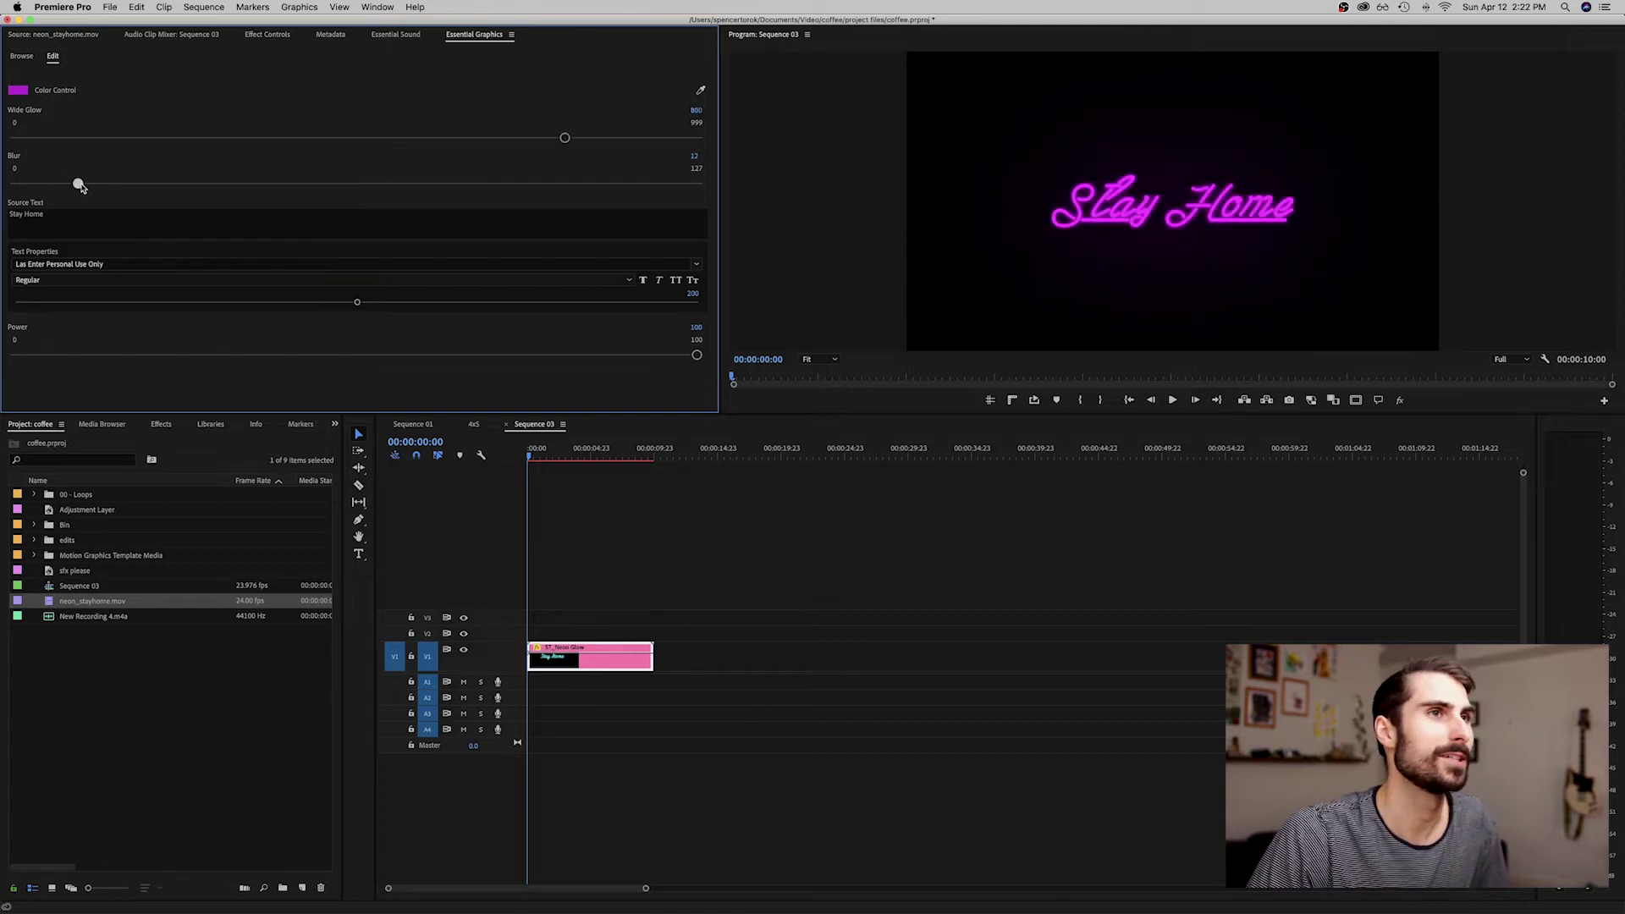
{"action": "left_click_drag", "start_coordinate": [76, 183], "coordinate": [744, 181]}
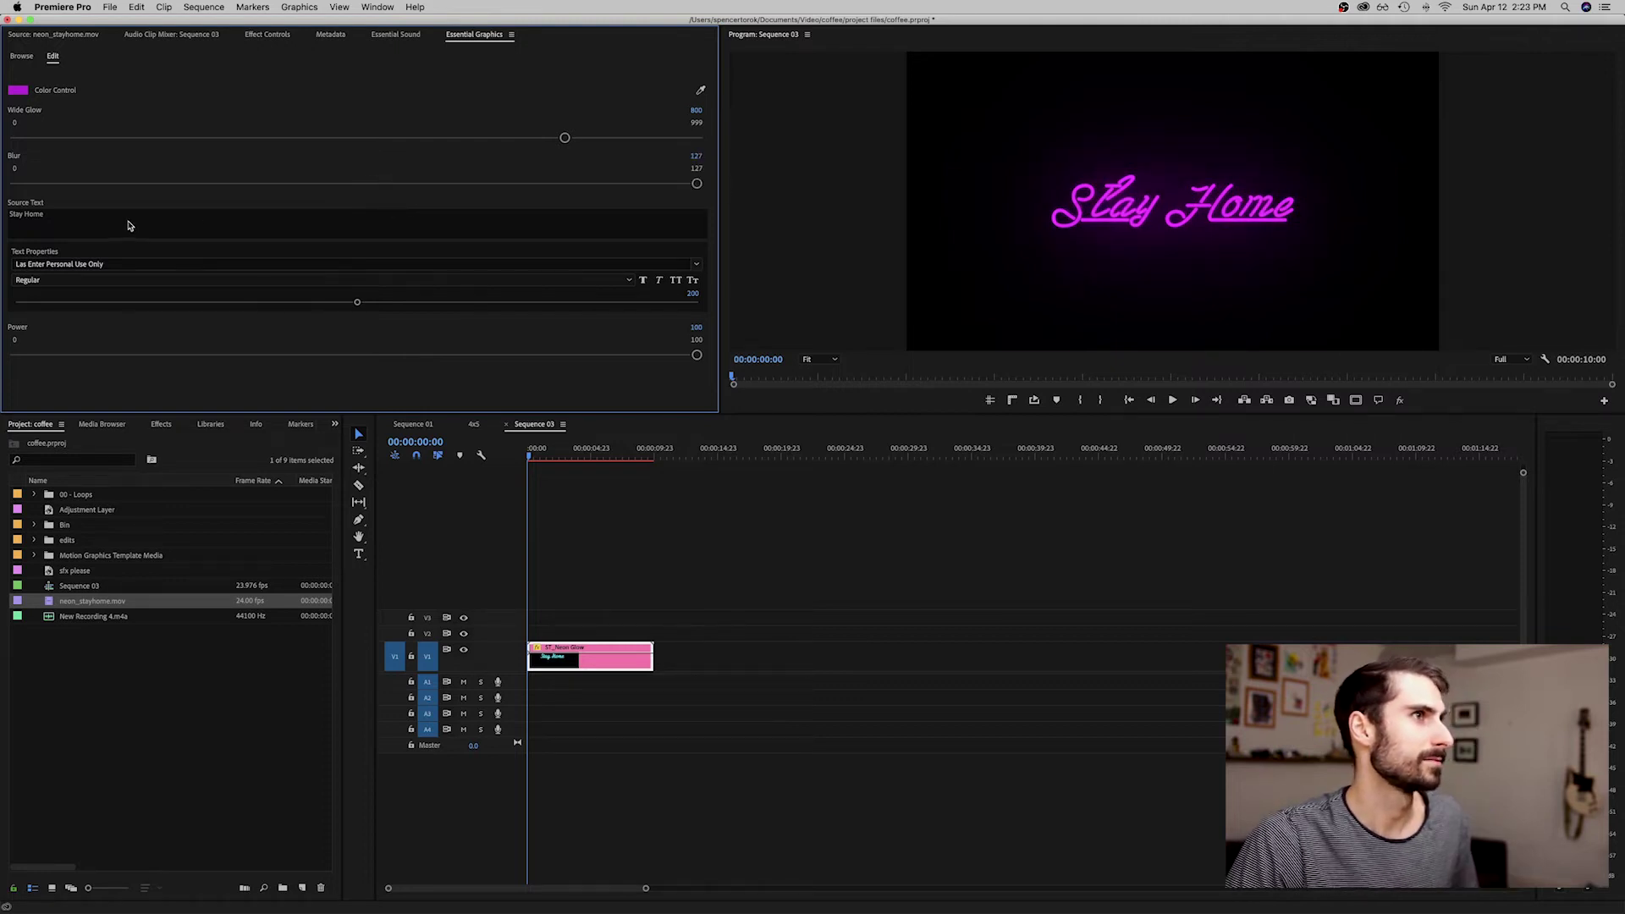
{"action": "left_click", "coordinate": [701, 156]}
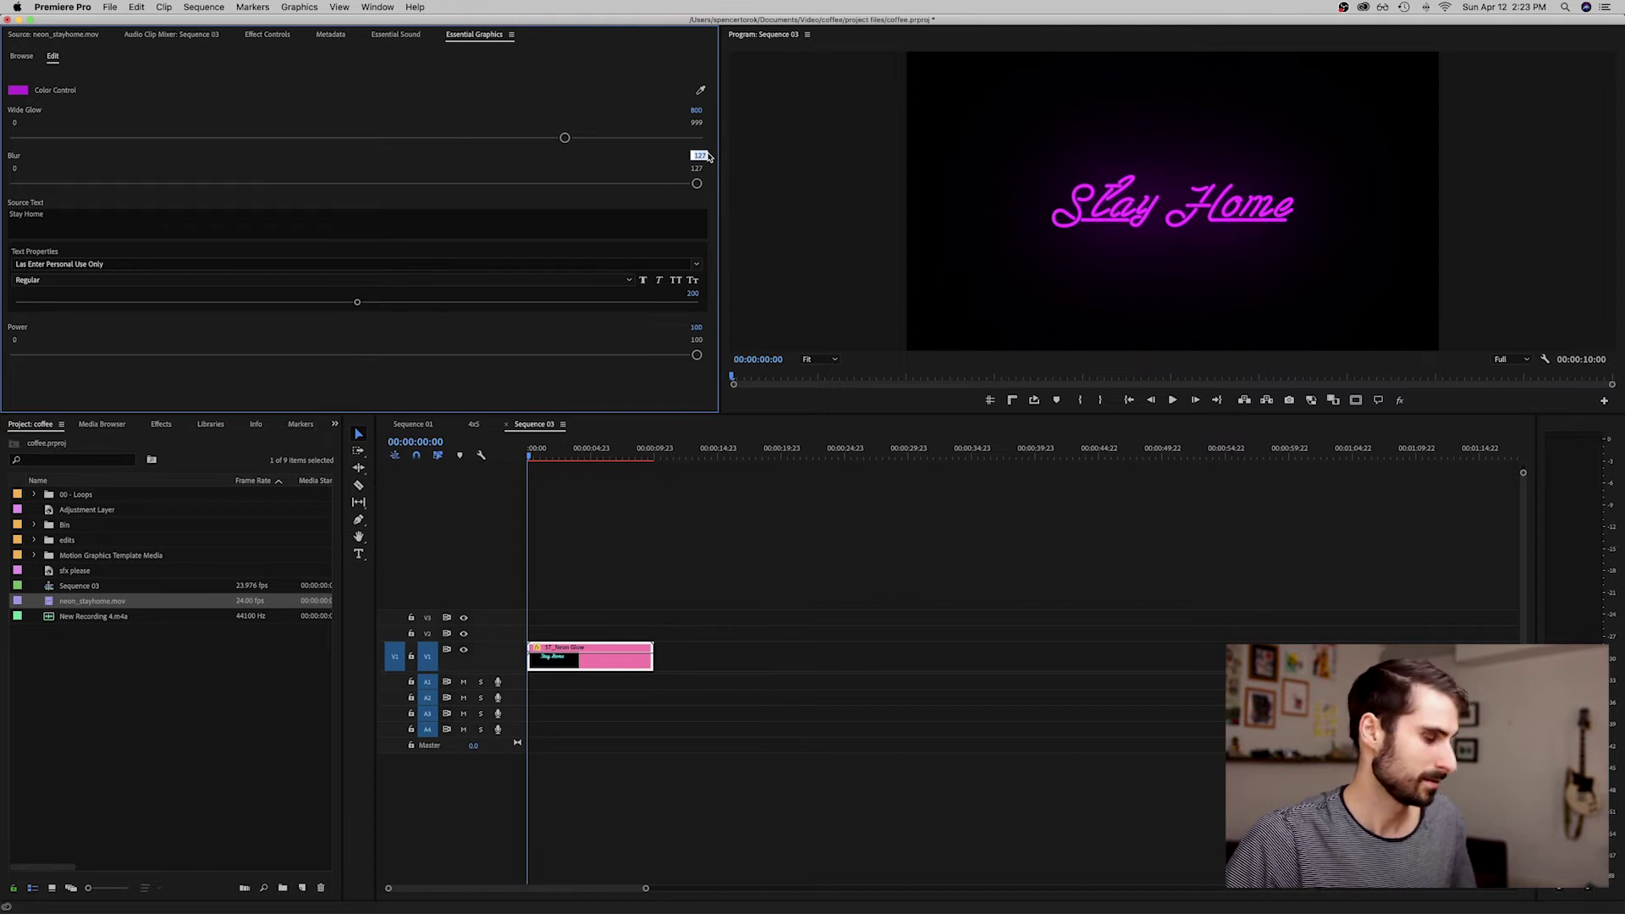
{"action": "type", "text": "15"}
{"action": "key", "text": "Return"}
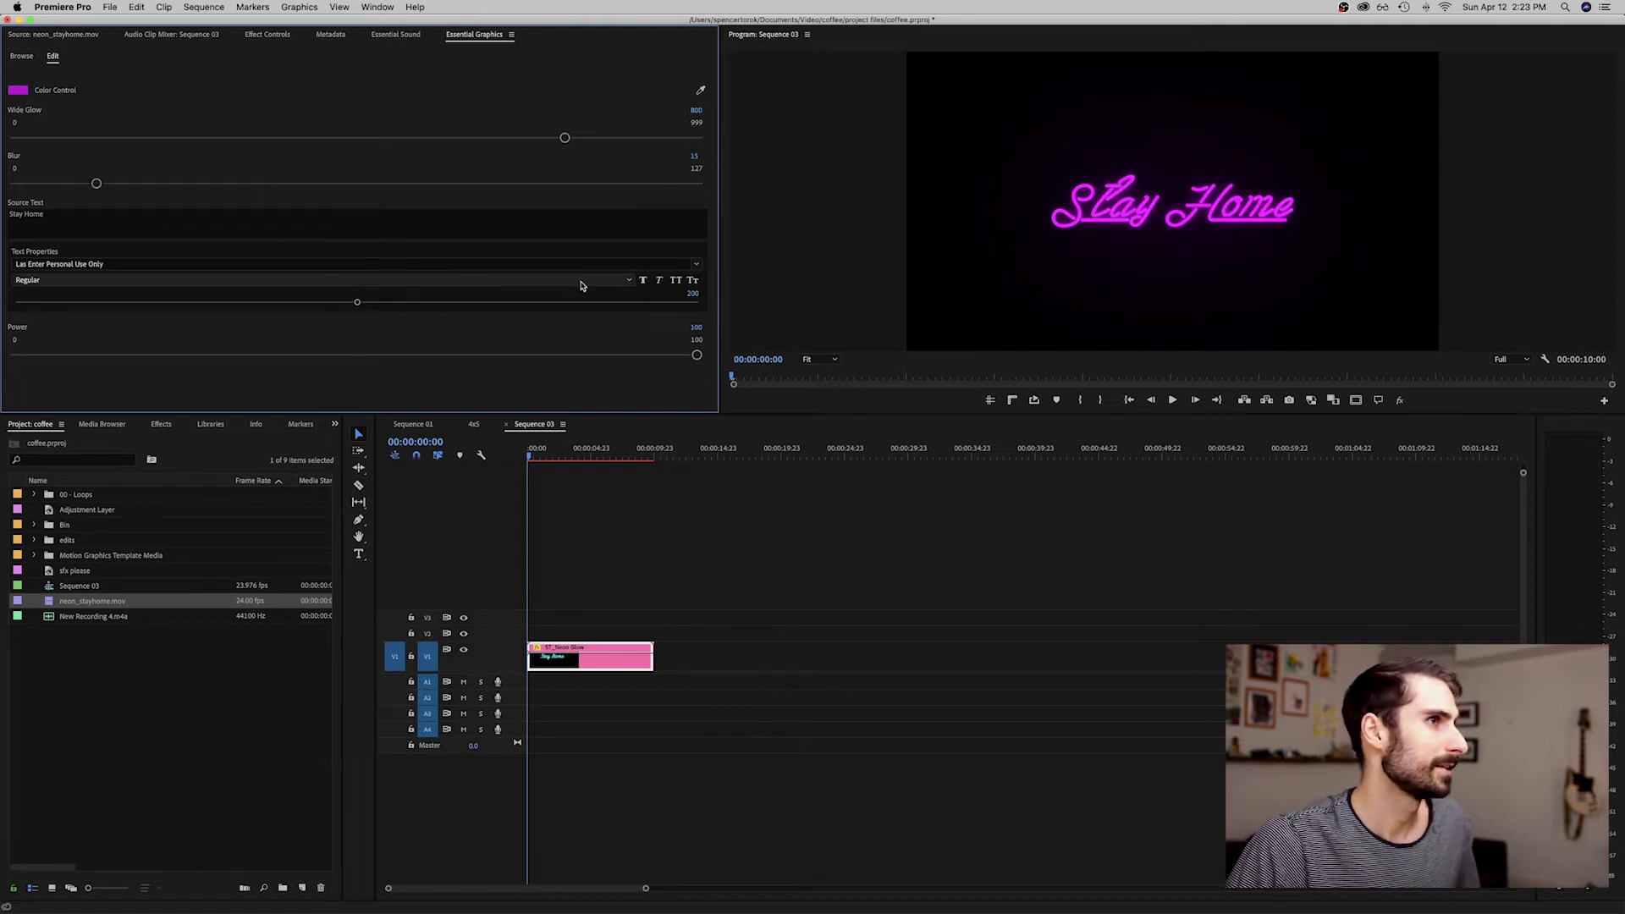
{"action": "left_click_drag", "start_coordinate": [697, 355], "coordinate": [15, 374]}
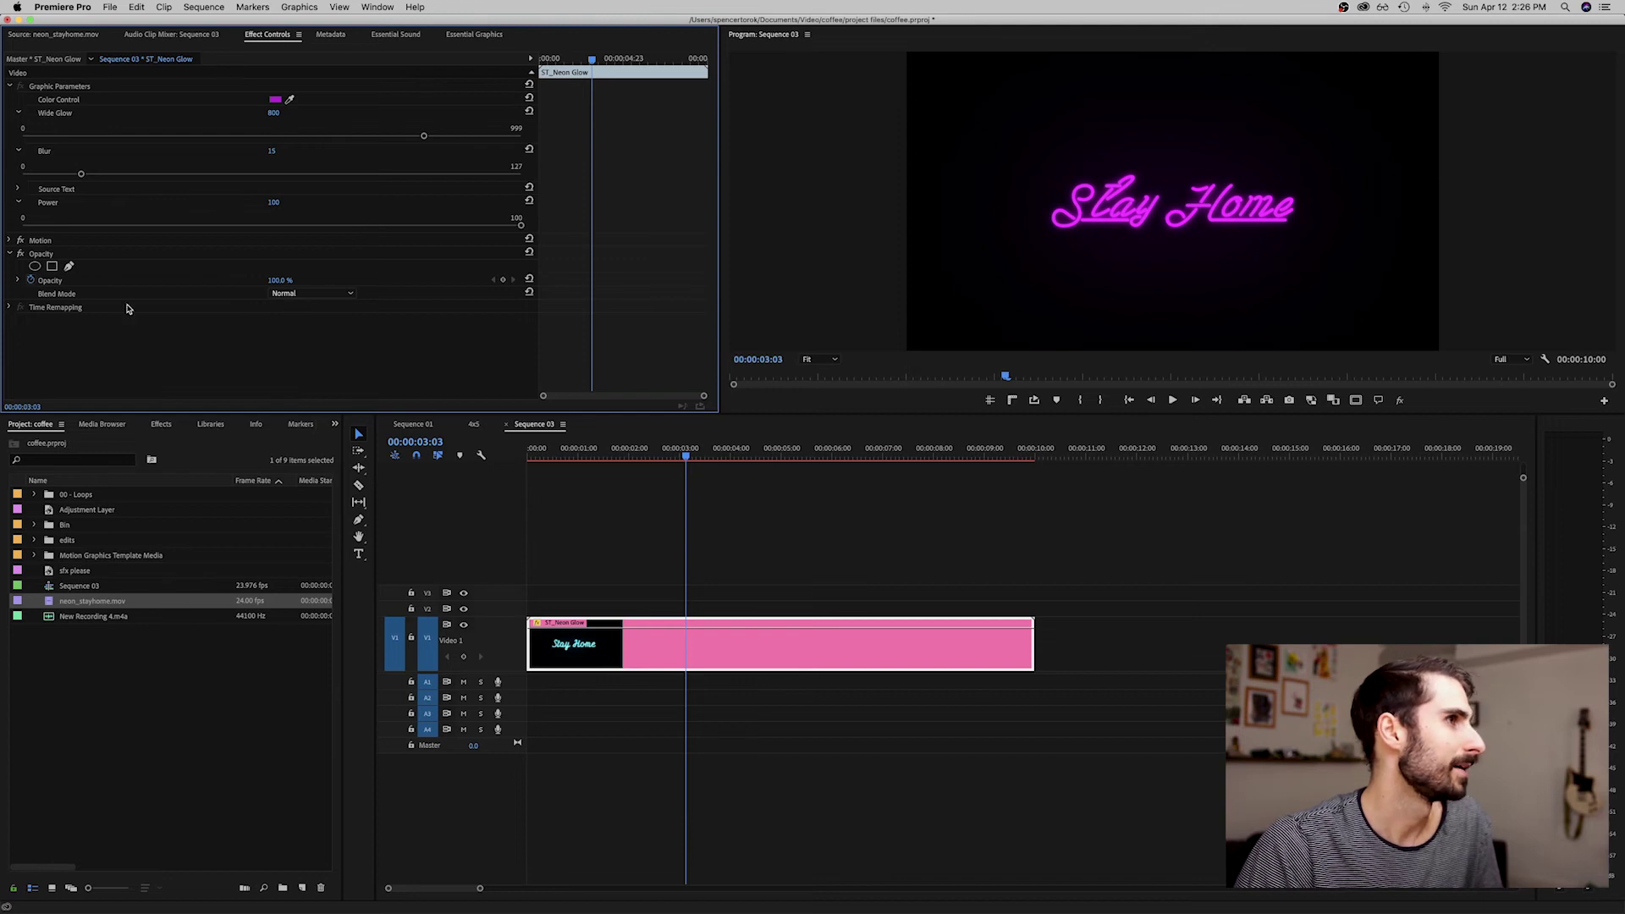
Start an Opacity keyframe at 00:00:02:00 and dip opacity to 60% at 02:05
{"action": "left_click", "coordinate": [631, 457]}
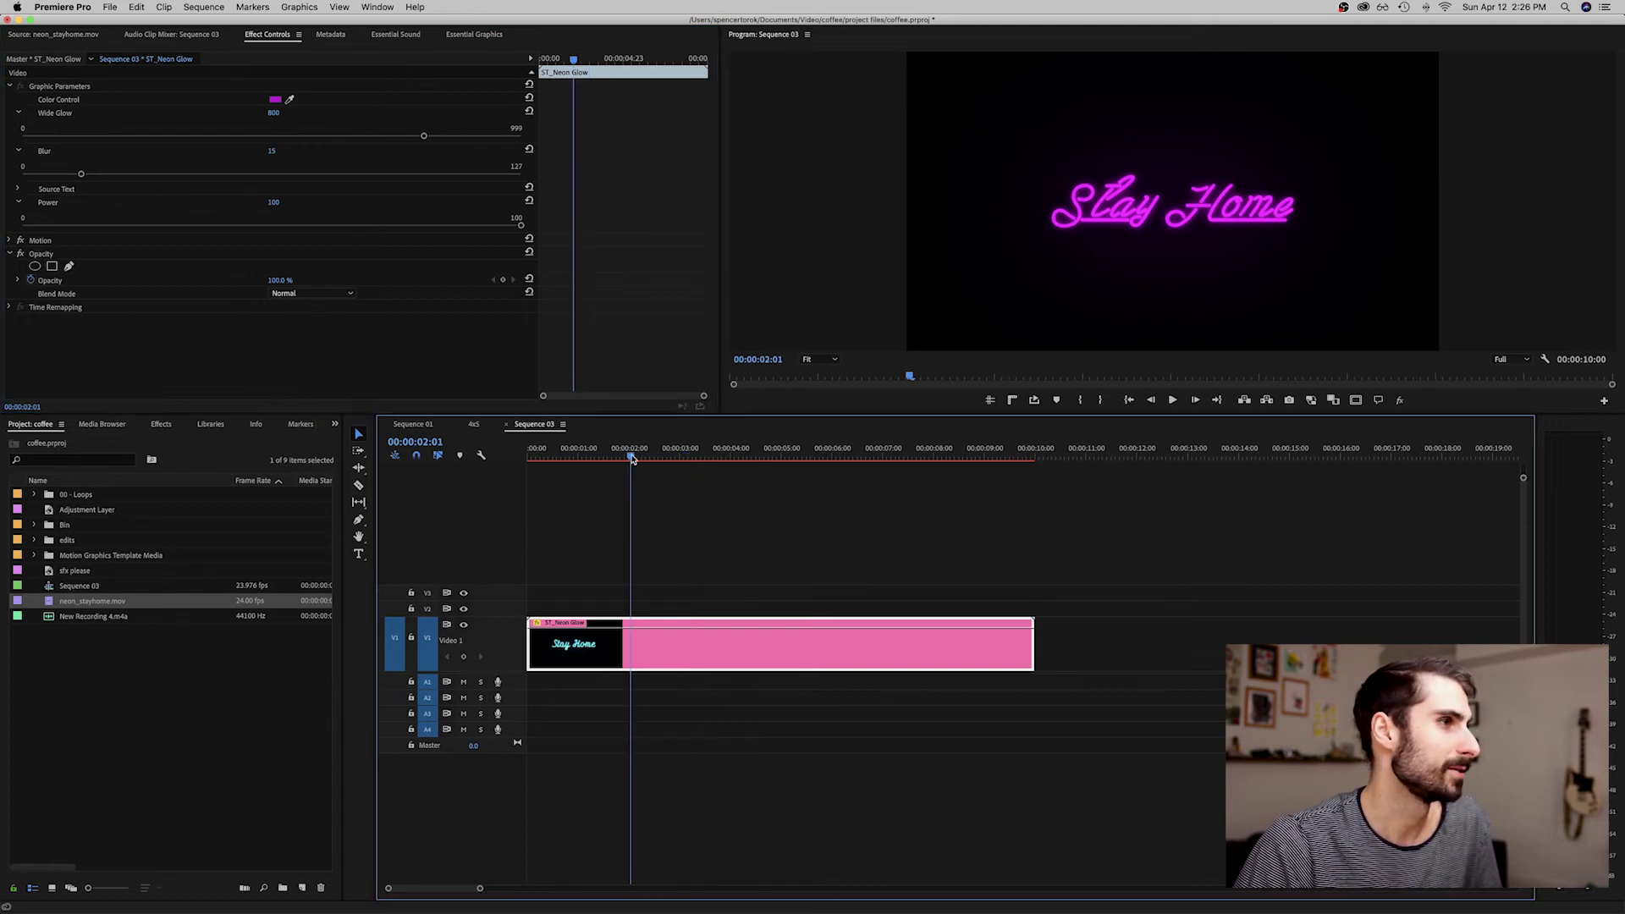
{"action": "key", "text": "Left"}
{"action": "left_click", "coordinate": [530, 278]}
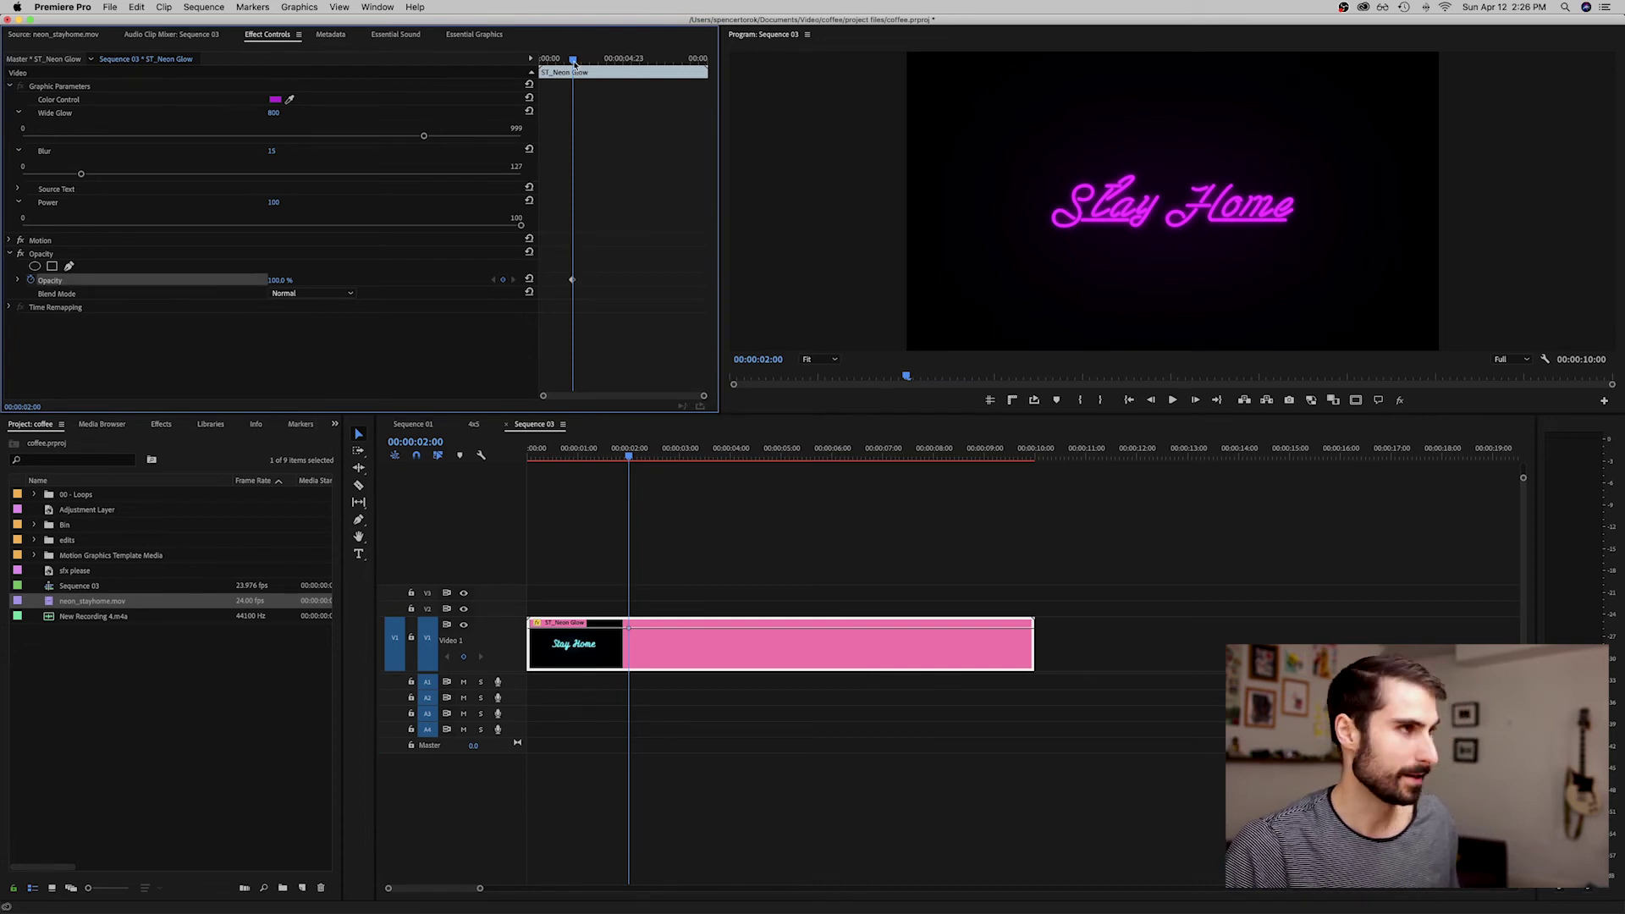
{"action": "left_click_drag", "start_coordinate": [573, 63], "coordinate": [576, 63]}
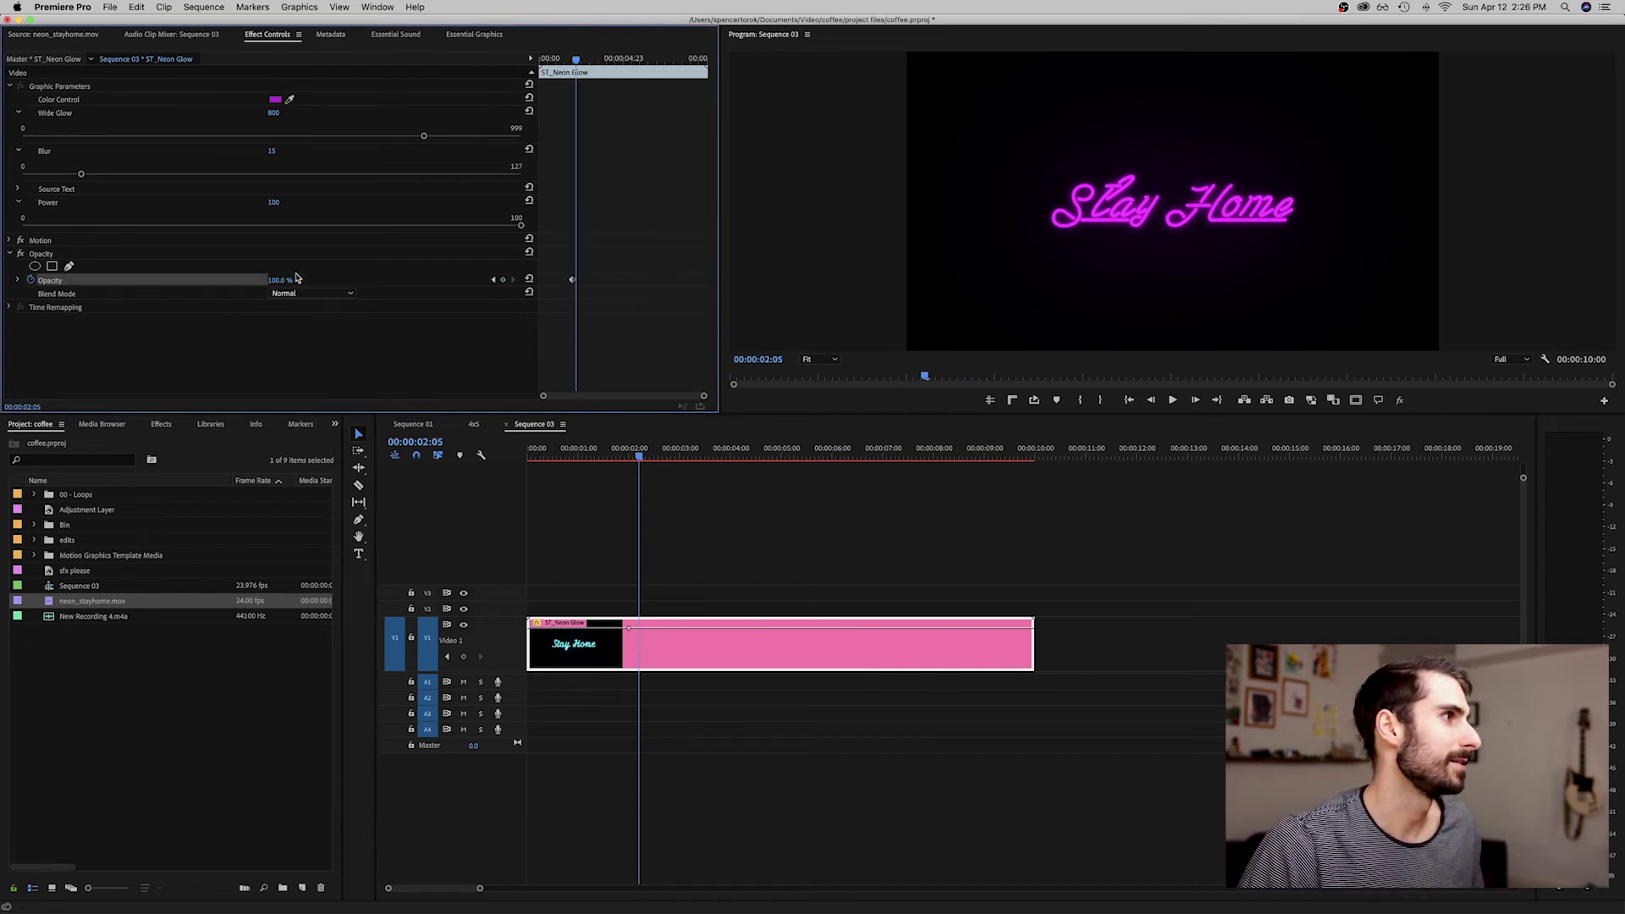
{"action": "left_click", "coordinate": [280, 279]}
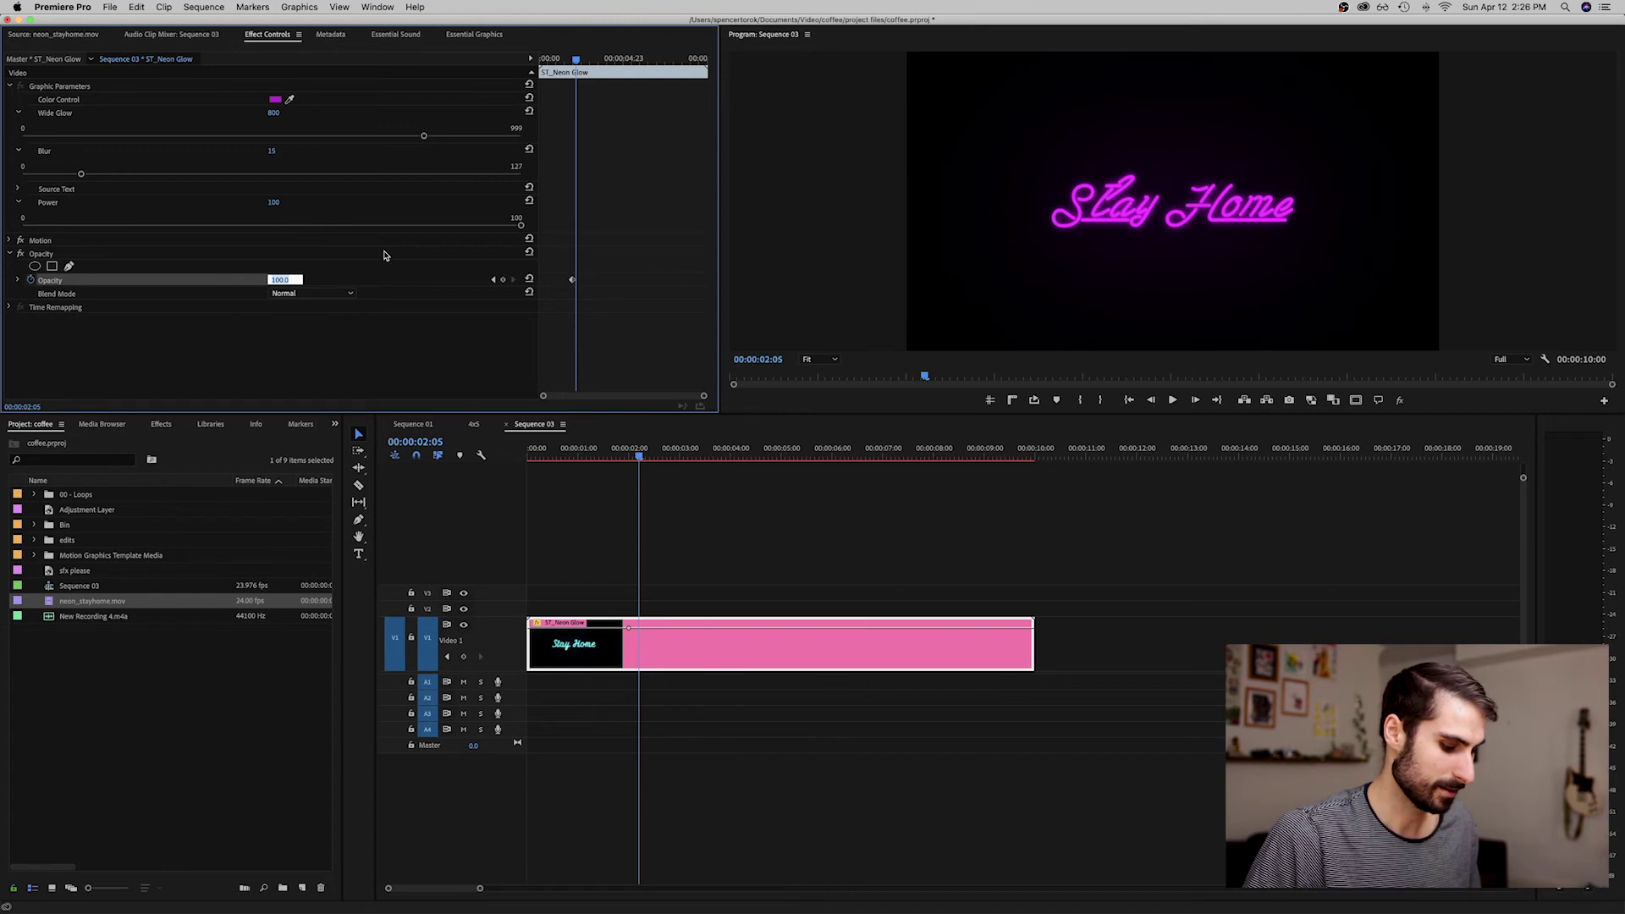
{"action": "type", "text": "60"}
{"action": "key", "text": "Return"}
Add opacity keyframes of 100% at 02:10, 50% at 02:15 and 100% at 02:20
{"action": "key", "text": "shift+Right"}
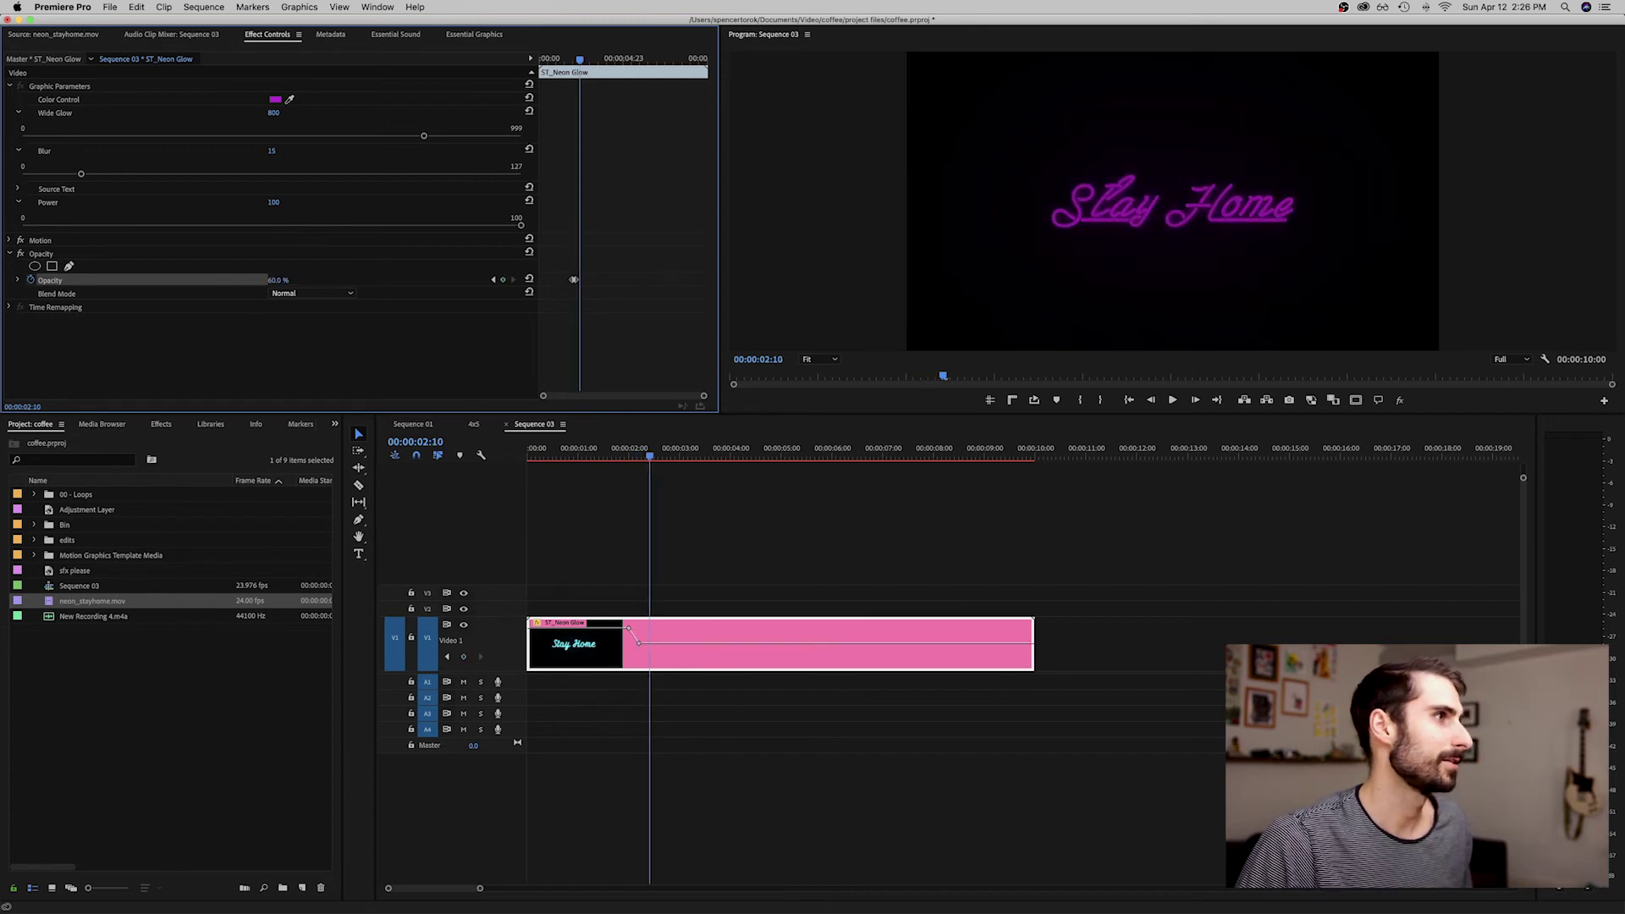
{"action": "left_click", "coordinate": [284, 280]}
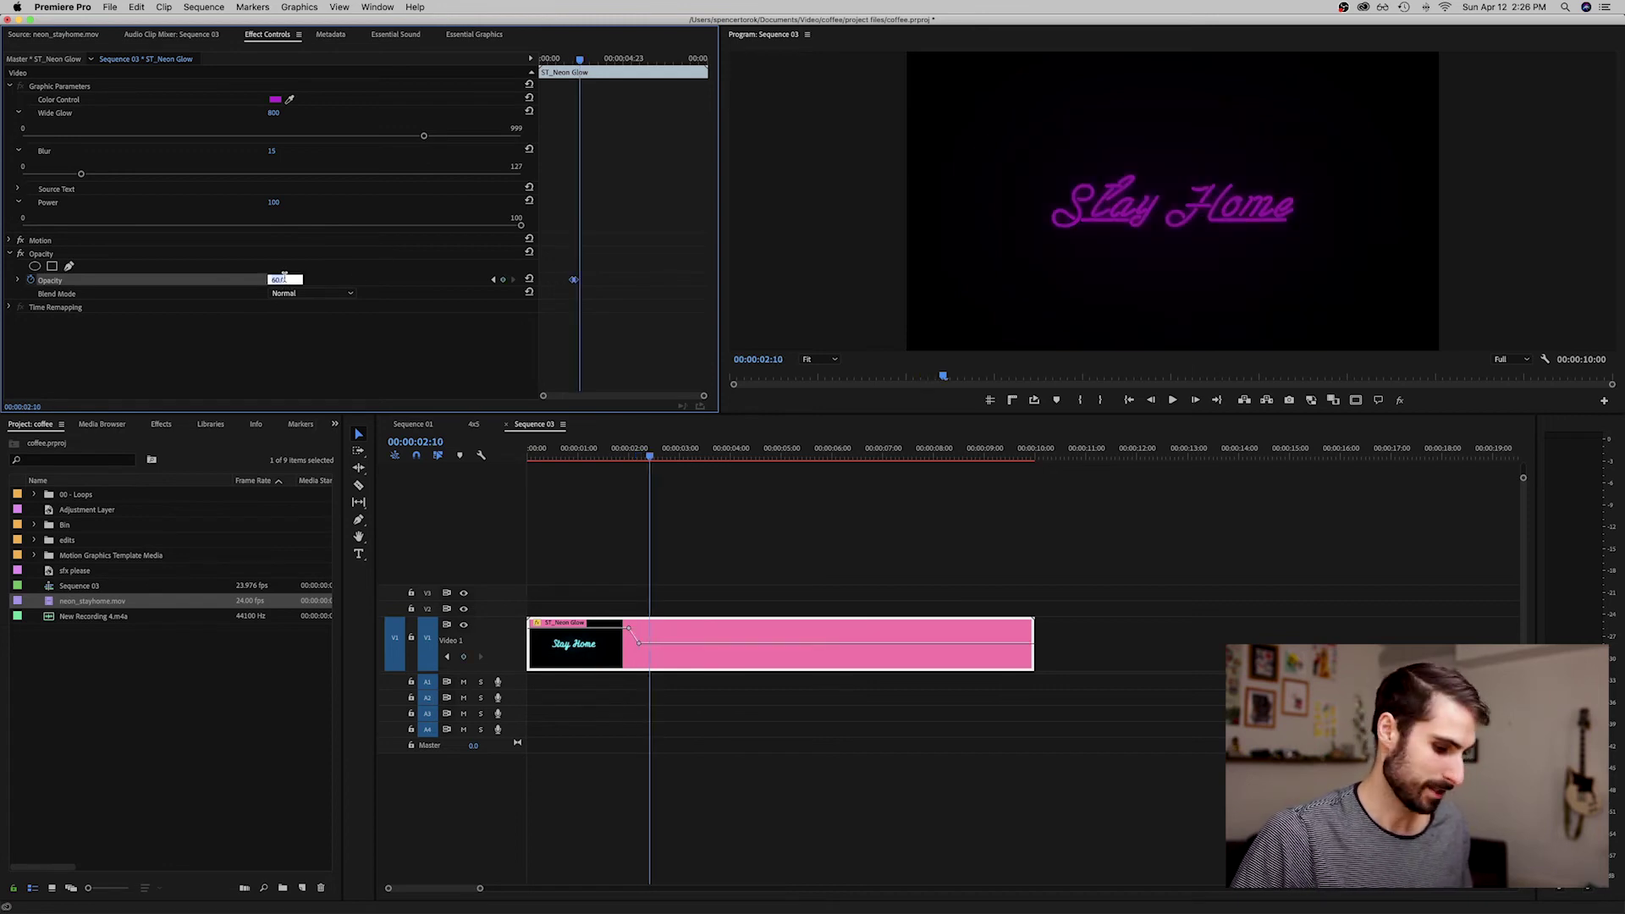
{"action": "type", "text": "100"}
{"action": "key", "text": "Return"}
{"action": "key", "text": "shift+Right"}
{"action": "left_click", "coordinate": [284, 280]}
{"action": "type", "text": "50"}
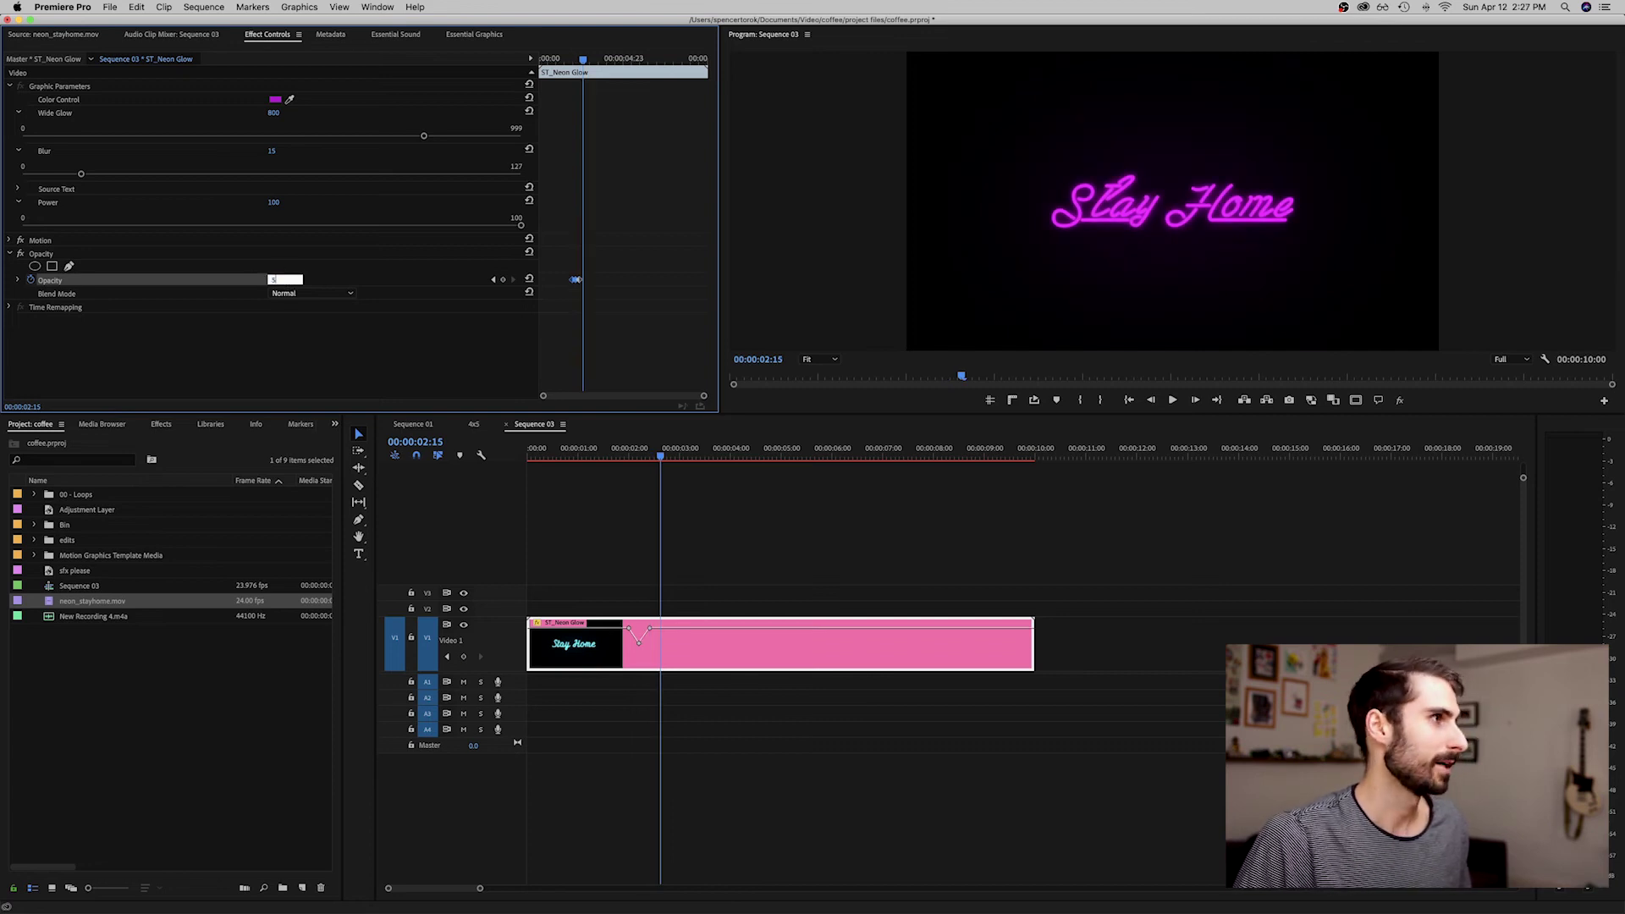
{"action": "key", "text": "Return"}
{"action": "key", "text": "shift+Right"}
{"action": "left_click", "coordinate": [284, 279]}
{"action": "type", "text": "100"}
{"action": "key", "text": "Return"}
Add 80% opacity at 03:01 and 100% at 03:06, then select all flicker keyframes
{"action": "key", "text": "shift+Right"}
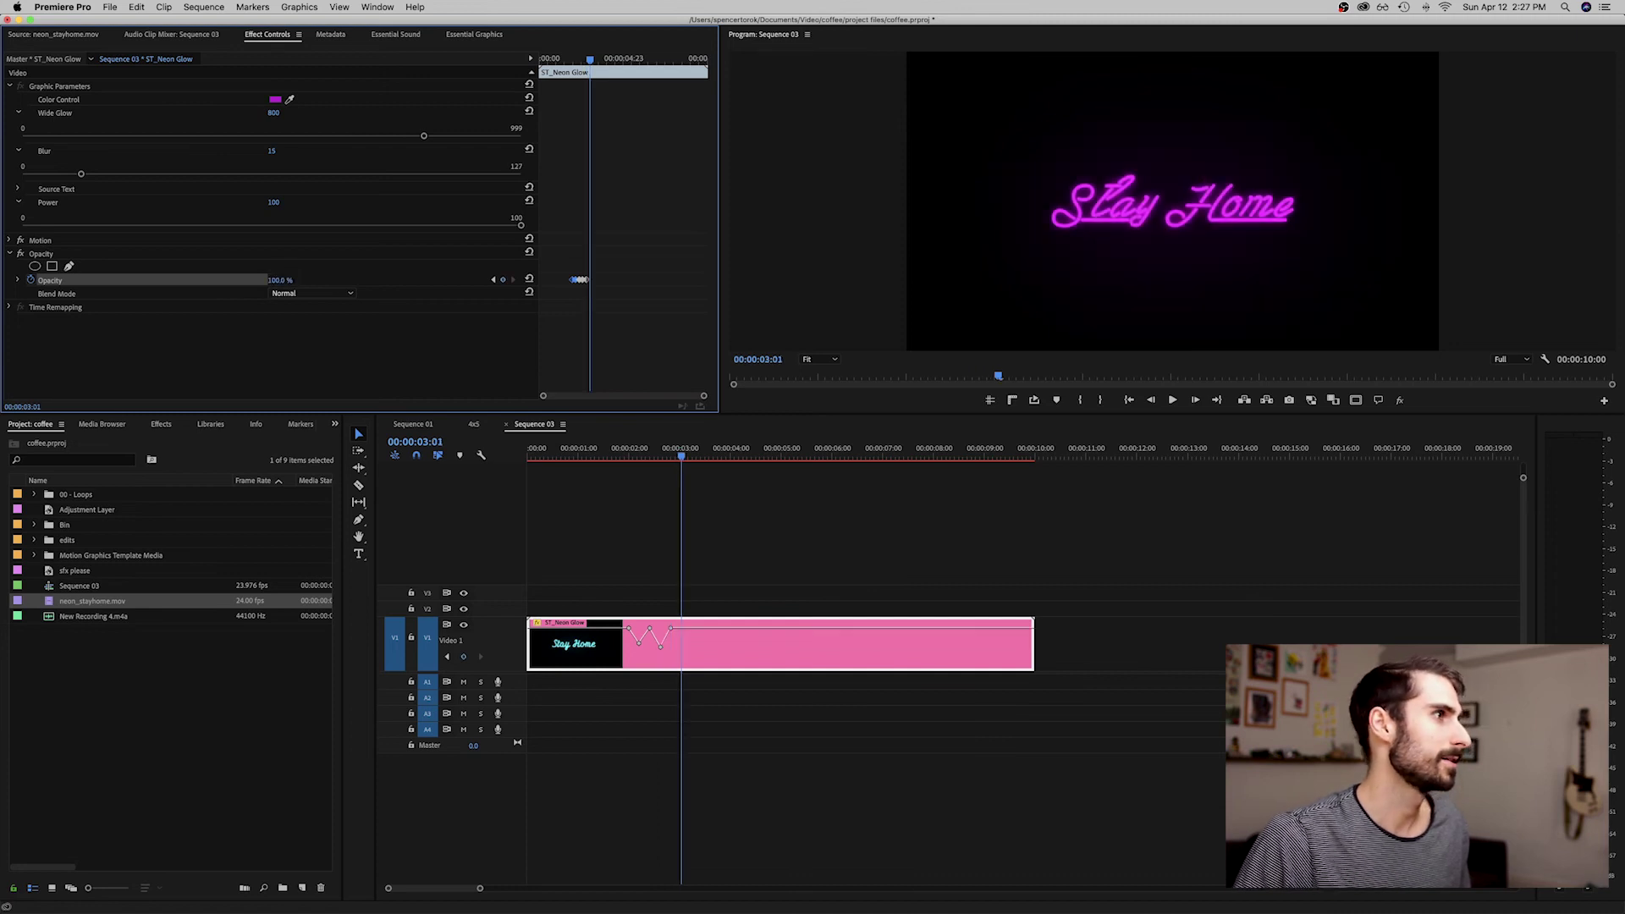
{"action": "left_click", "coordinate": [279, 279]}
{"action": "type", "text": "80"}
{"action": "key", "text": "Return"}
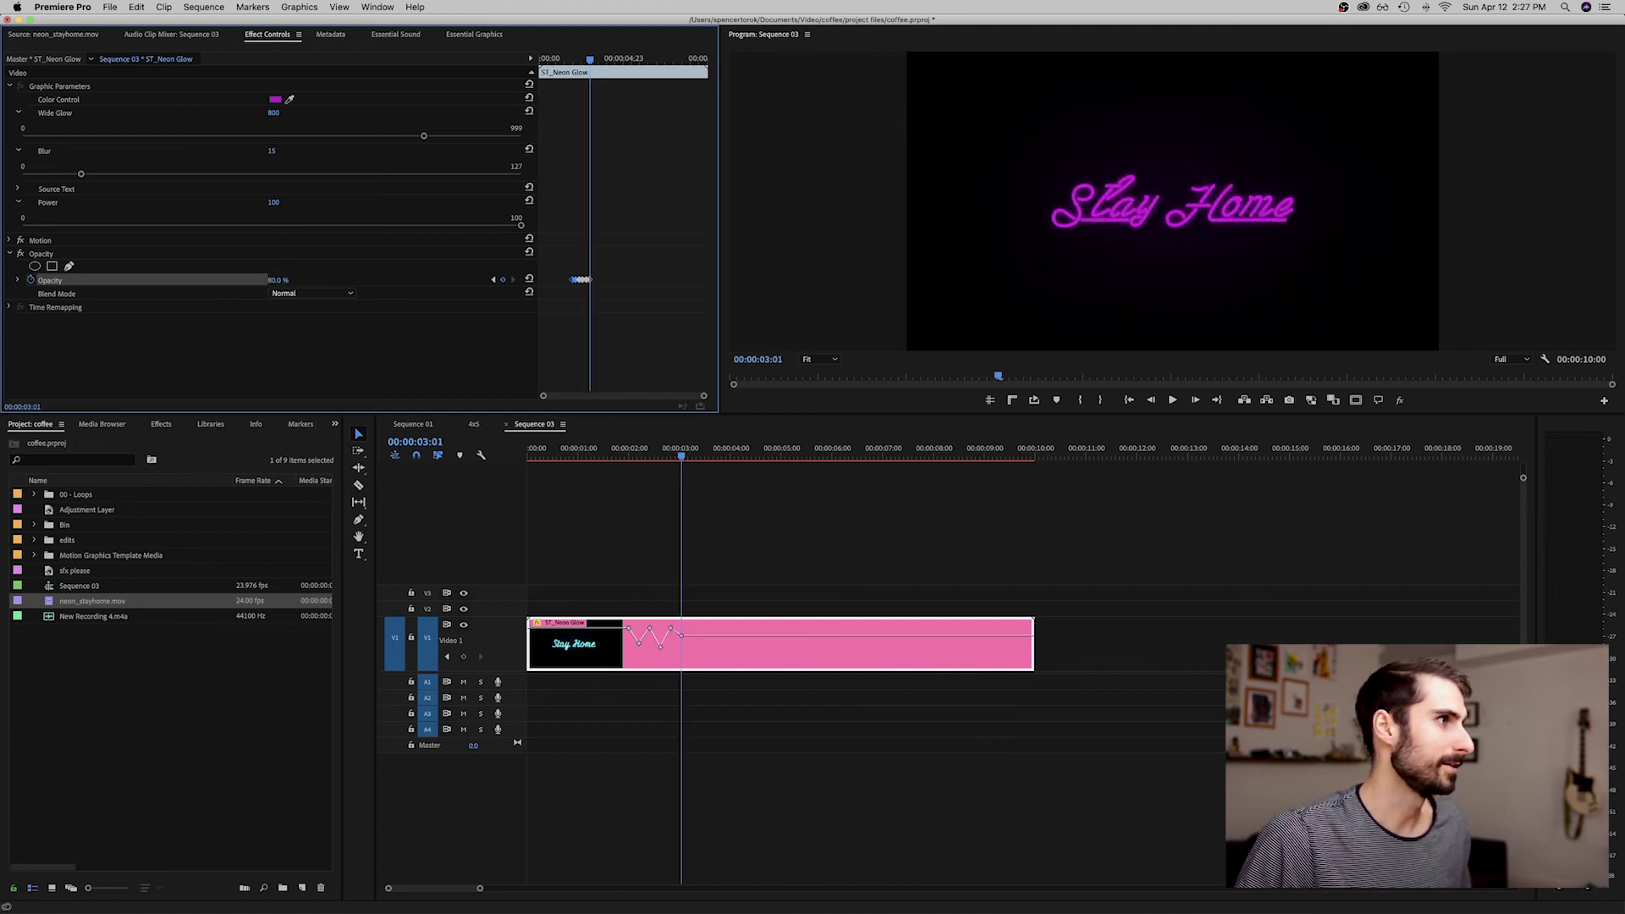
{"action": "key", "text": "shift+Right"}
{"action": "left_click", "coordinate": [284, 279]}
{"action": "type", "text": "100"}
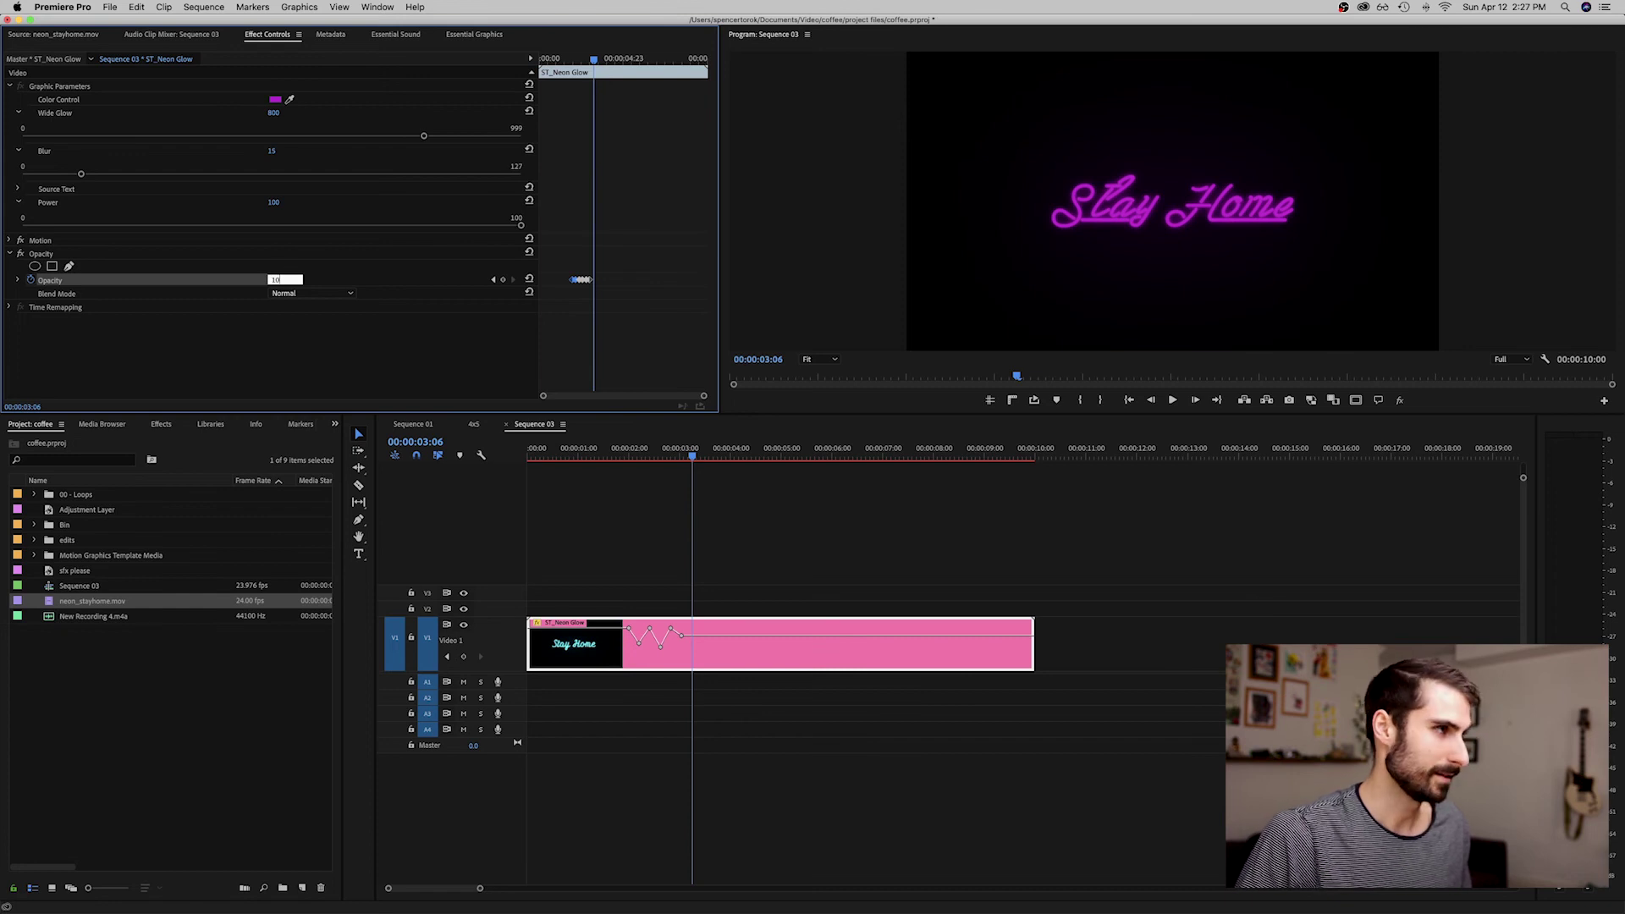
{"action": "key", "text": "Return"}
{"action": "left_click_drag", "start_coordinate": [640, 264], "coordinate": [539, 295]}
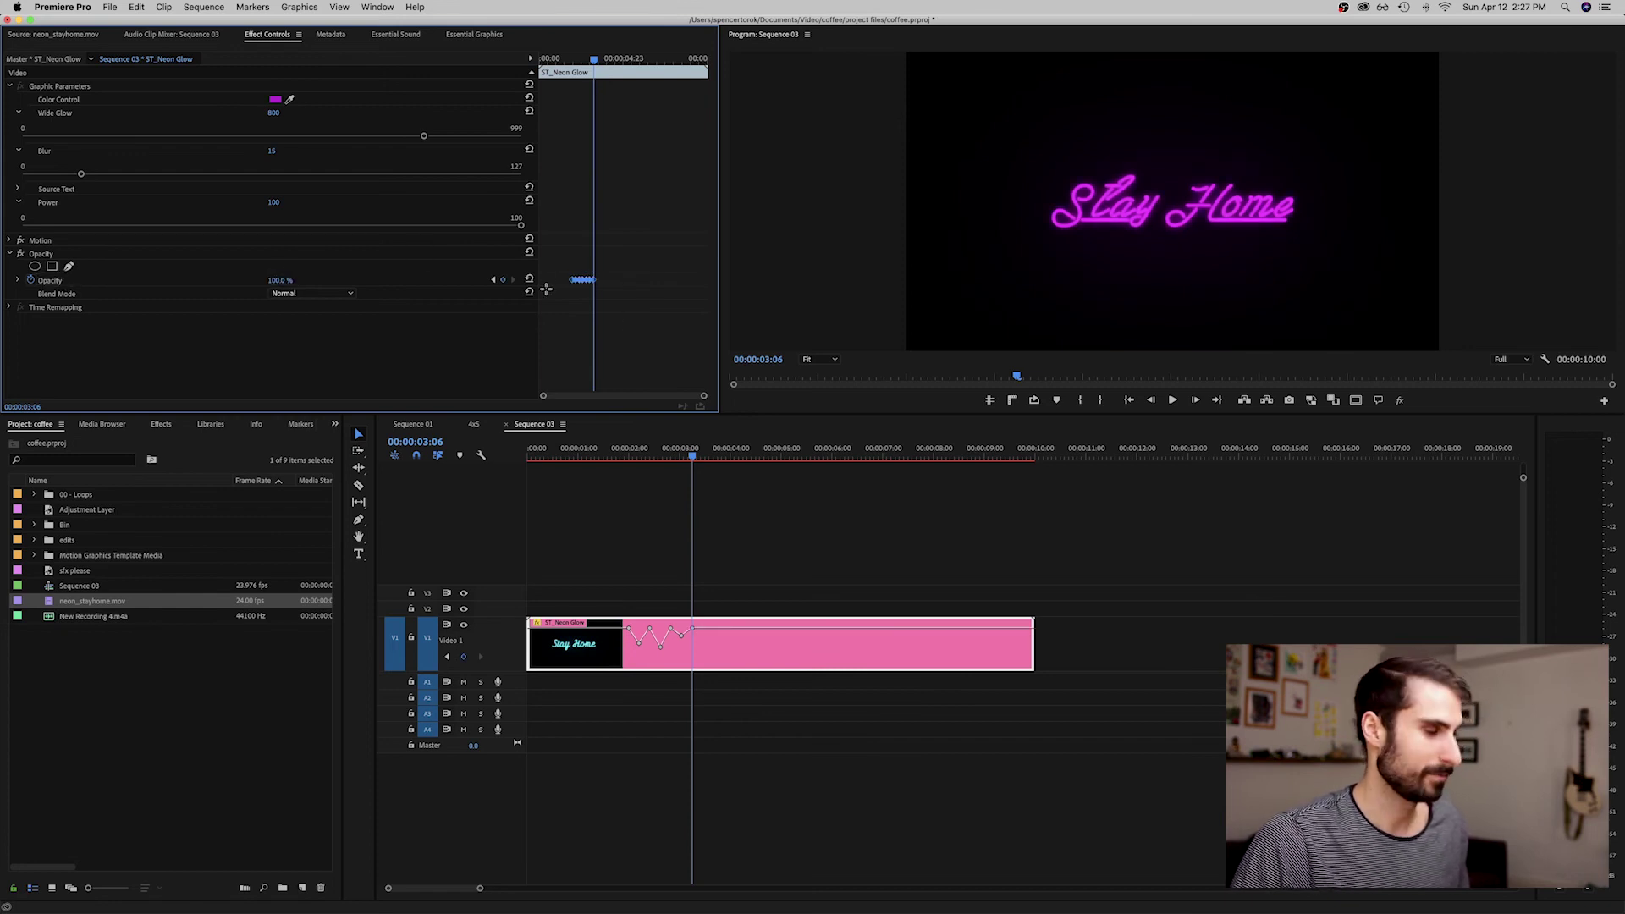
{"action": "right_click", "coordinate": [572, 285]}
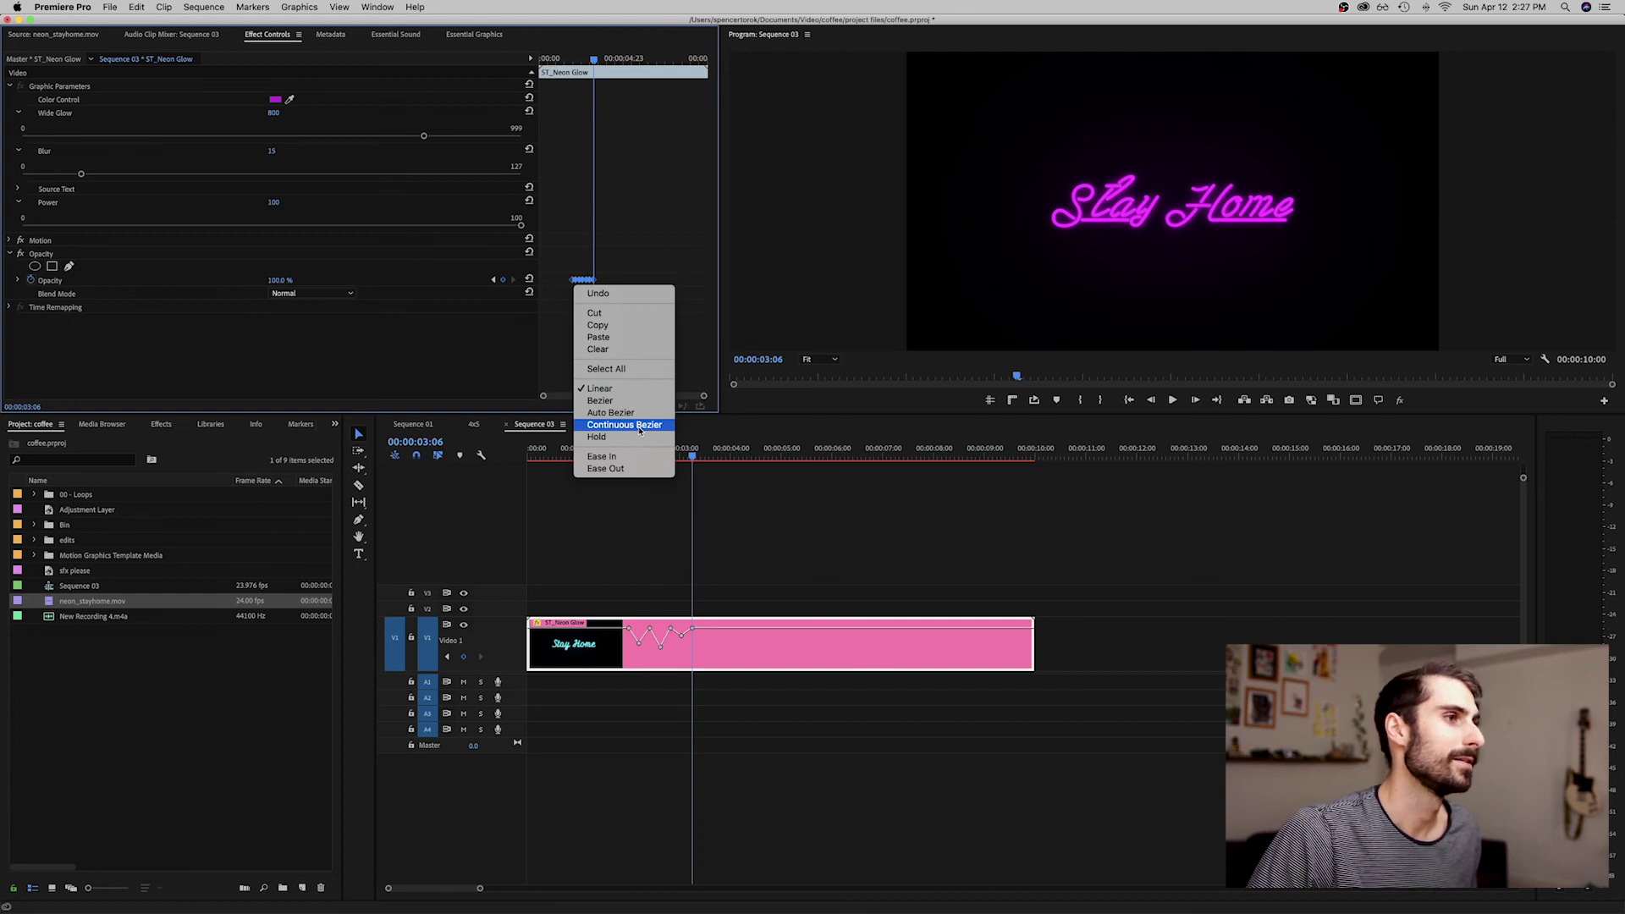
Set the flicker keyframes to Continuous Bezier and play the animation from before the flicker
{"action": "left_click", "coordinate": [639, 425]}
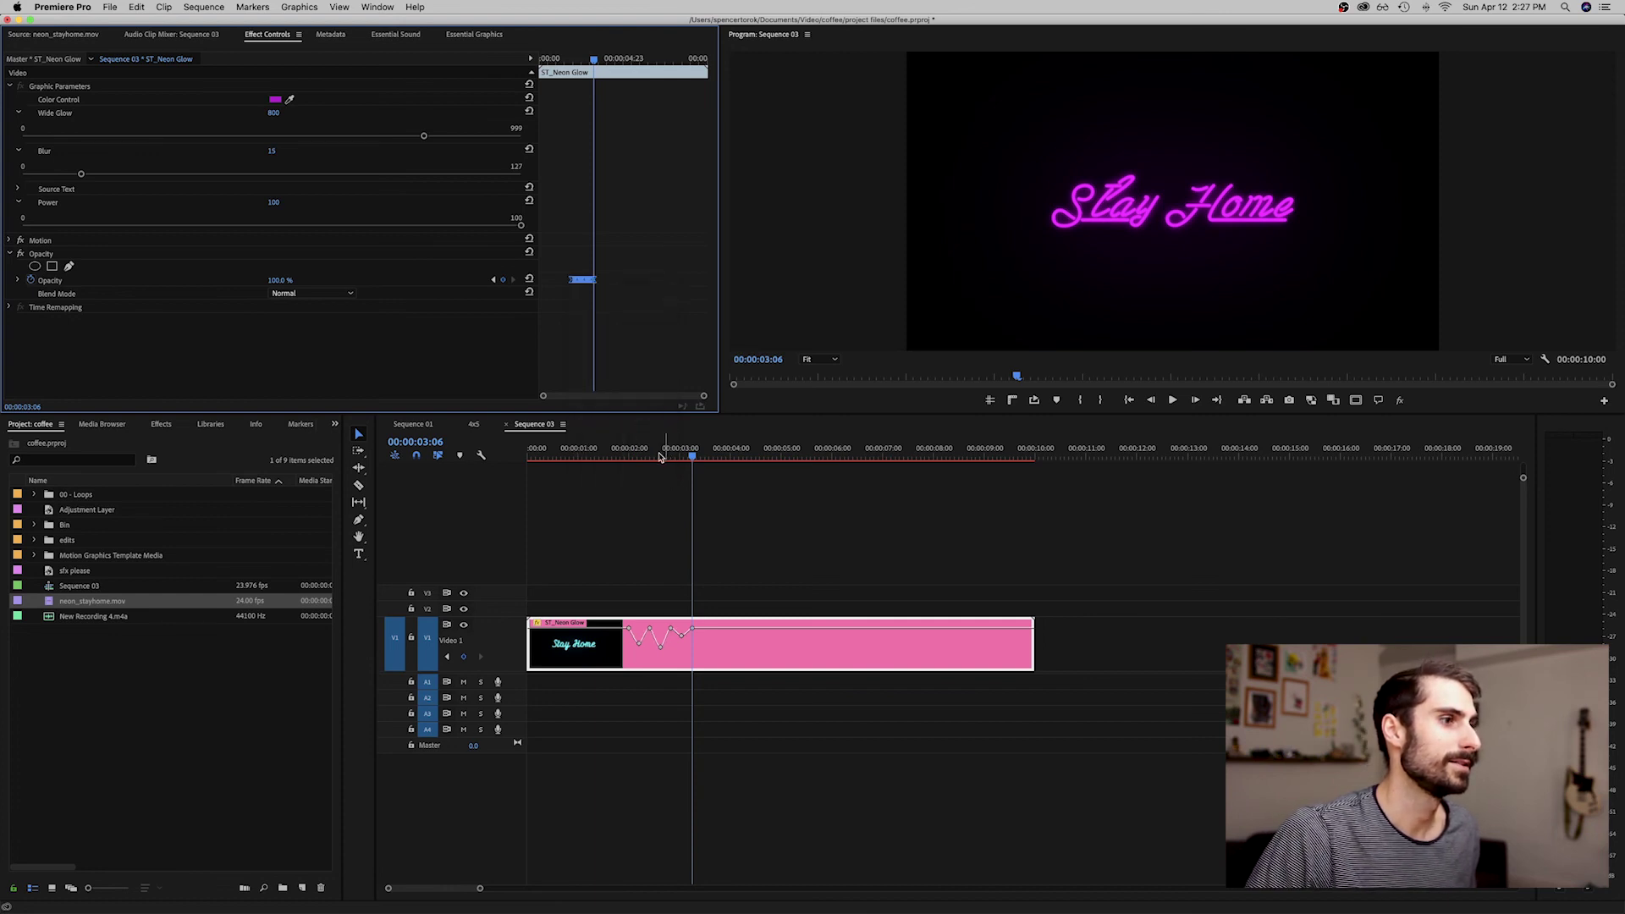
{"action": "left_click", "coordinate": [602, 458]}
{"action": "left_click", "coordinate": [573, 461]}
{"action": "key", "text": "space"}
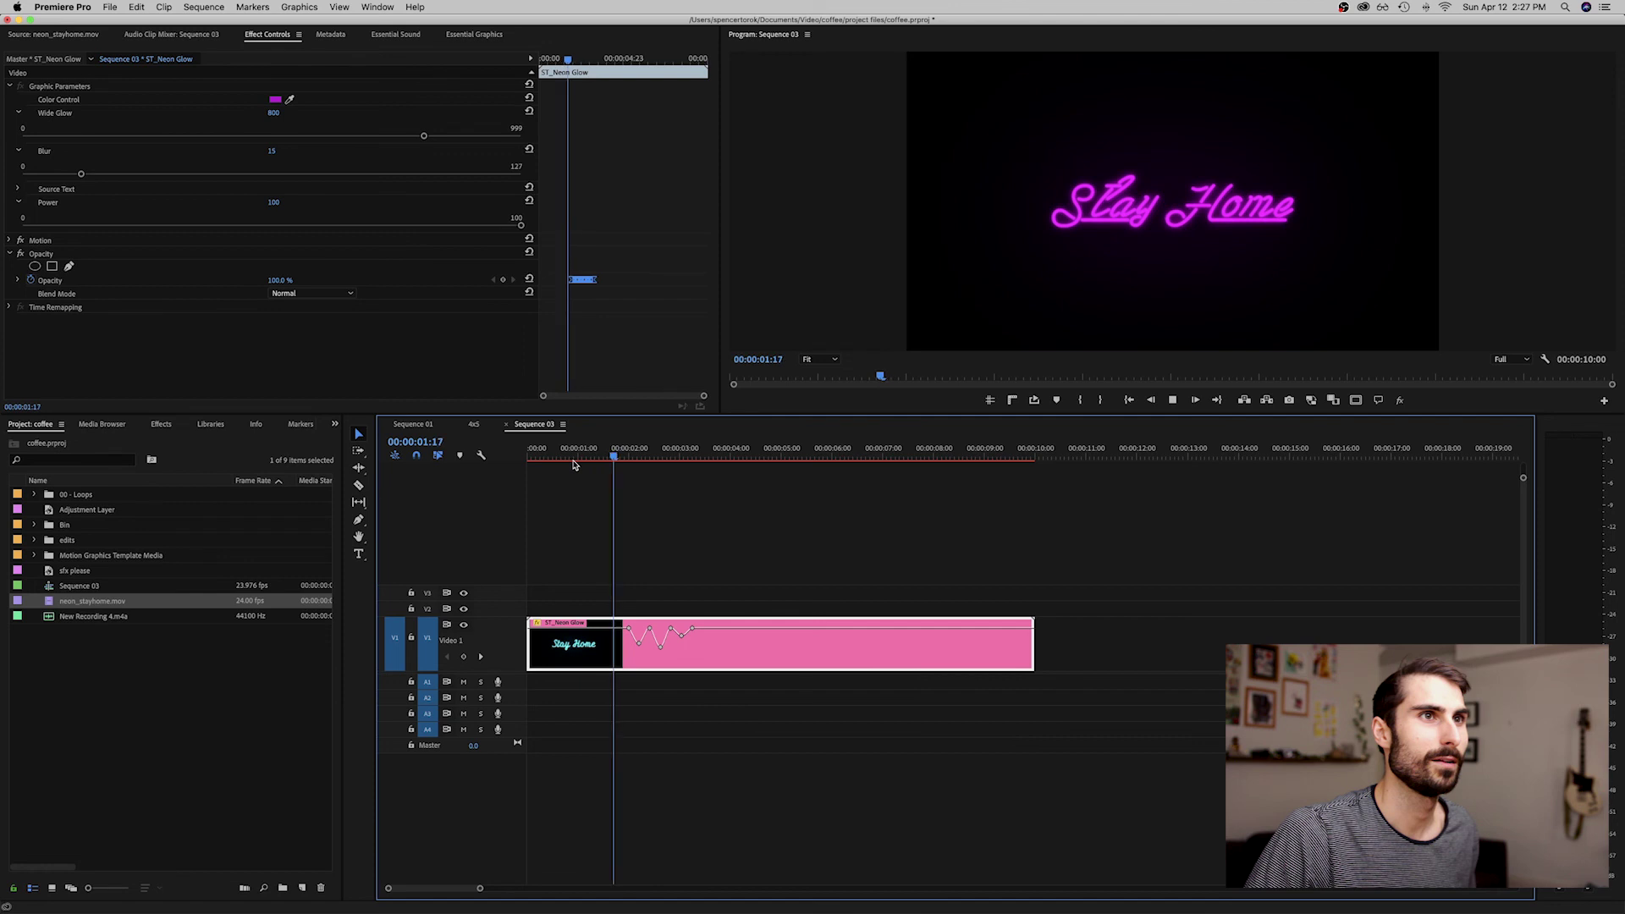